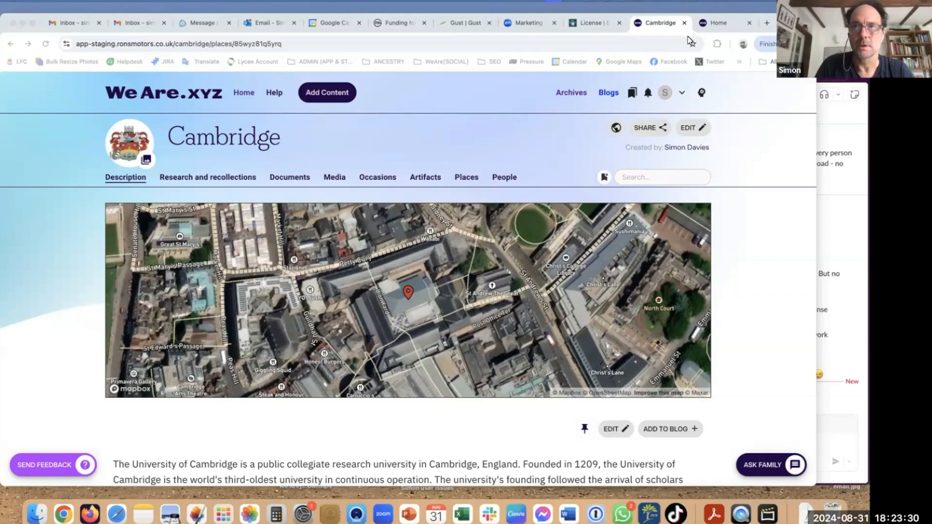
- Open the Little Shelford place in the "If I was a tree..." archive and look through its description
{"action": "left_click", "coordinate": [718, 25]}
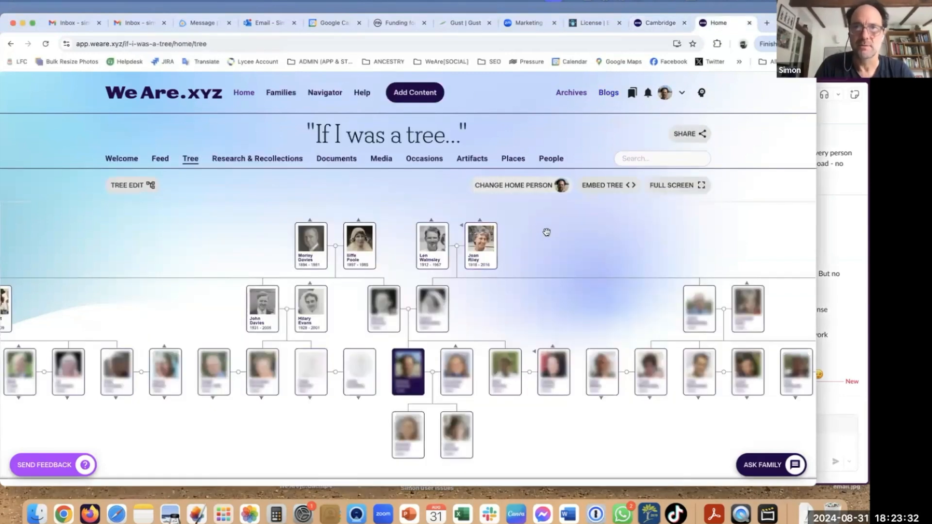
{"action": "left_click", "coordinate": [512, 160]}
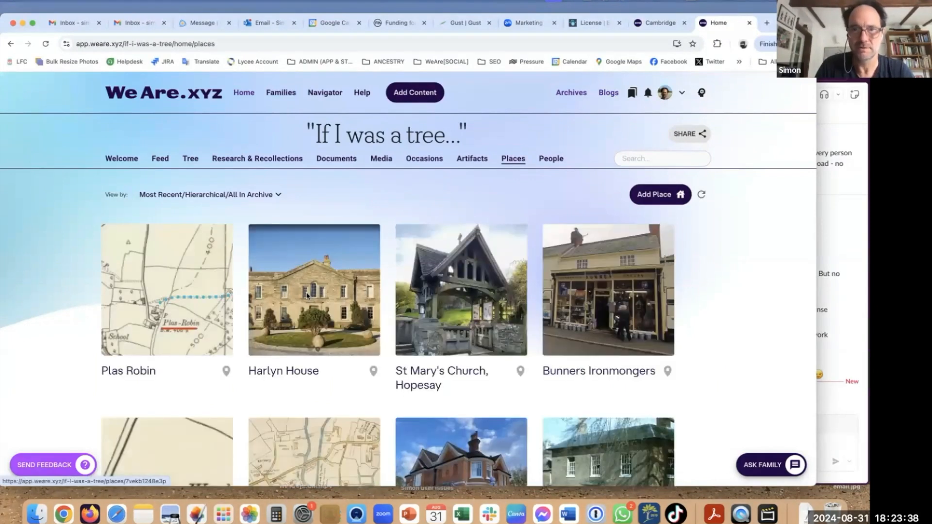
{"action": "scroll", "coordinate": [306, 295], "scroll_direction": "down", "scroll_amount": 5}
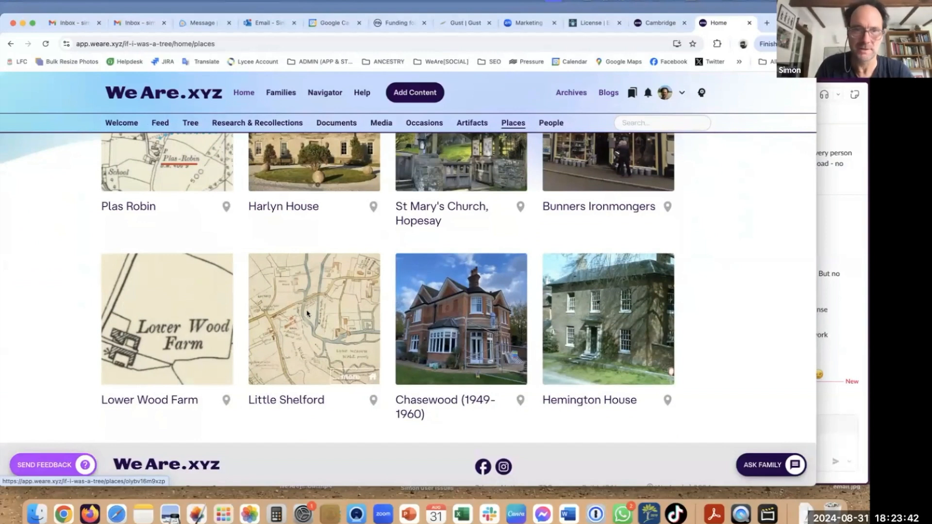
{"action": "left_click", "coordinate": [311, 313]}
{"action": "scroll", "coordinate": [12, 303], "scroll_direction": "down", "scroll_amount": 15}
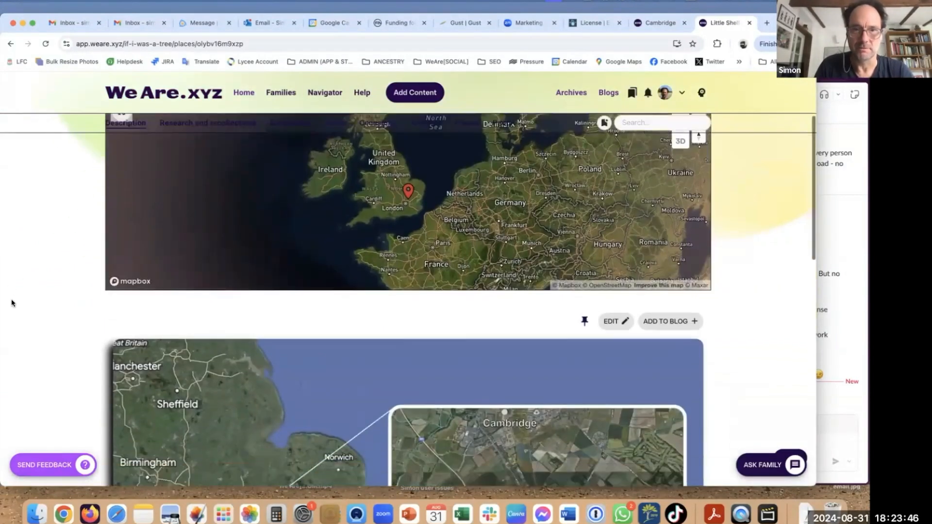
{"action": "scroll", "coordinate": [12, 303], "scroll_direction": "down", "scroll_amount": 6}
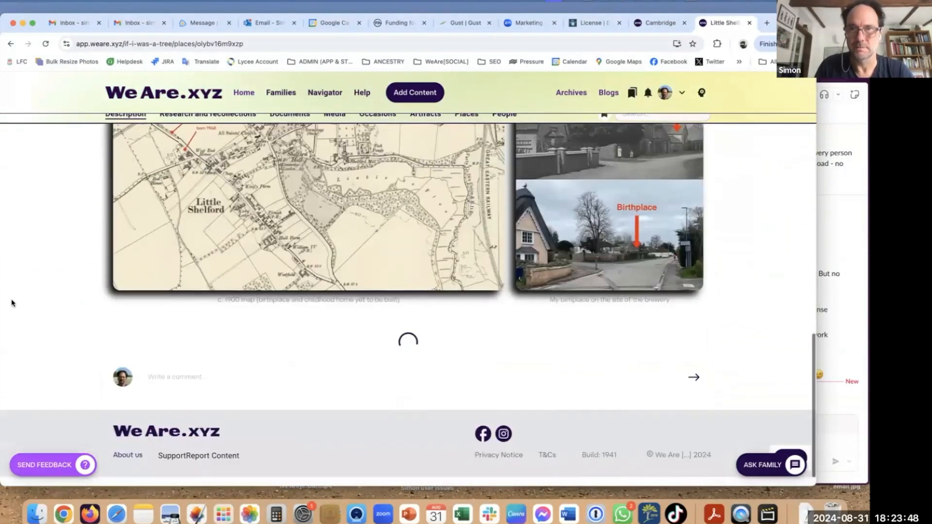
{"action": "scroll", "coordinate": [10, 299], "scroll_direction": "up", "scroll_amount": 20}
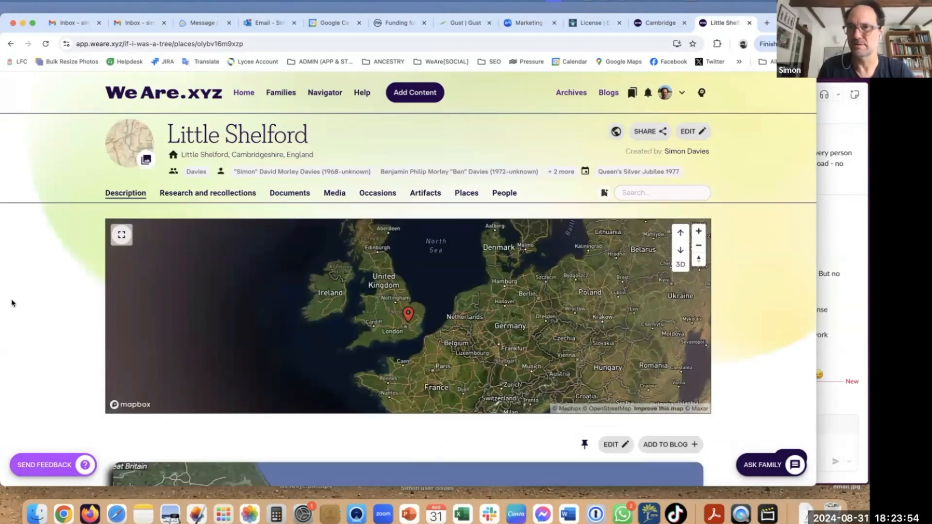
- Return to the Cambridge place and view the individuals linked to it
{"action": "left_click", "coordinate": [658, 25]}
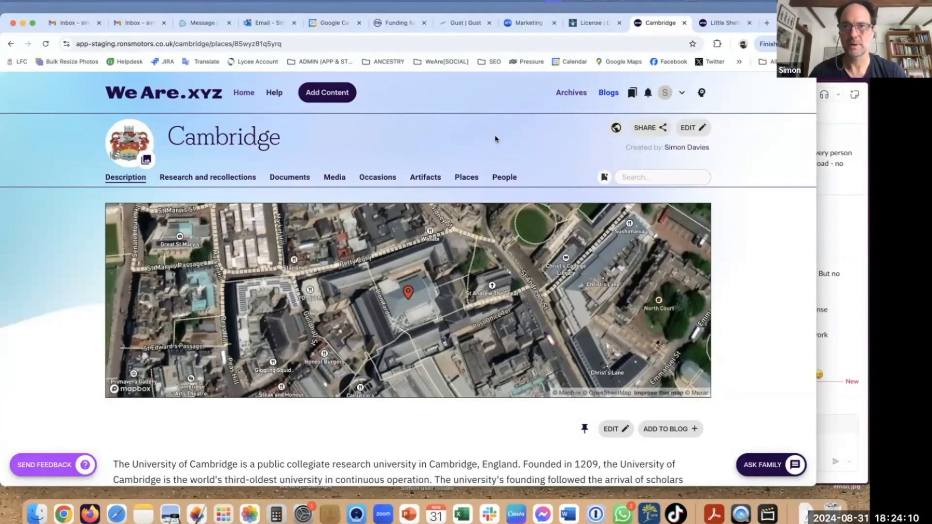
{"action": "left_click", "coordinate": [504, 177]}
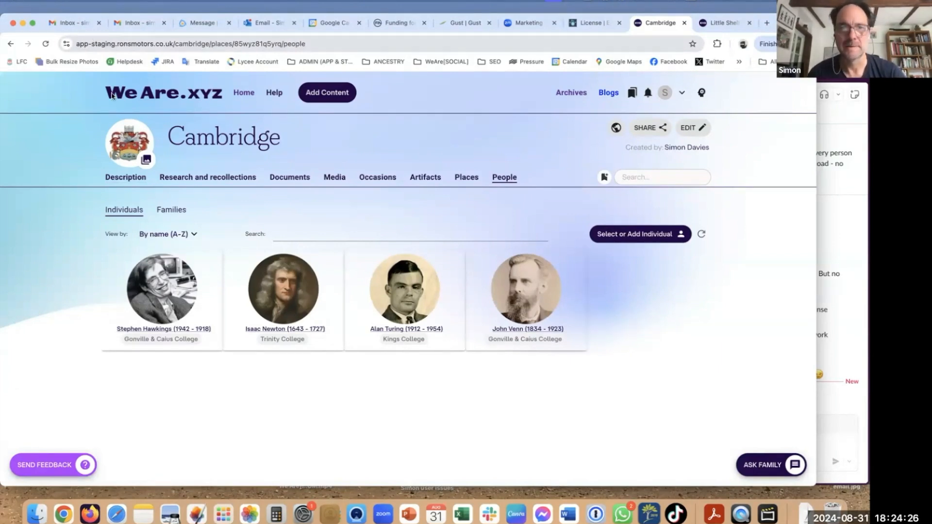
{"action": "left_click", "coordinate": [155, 215]}
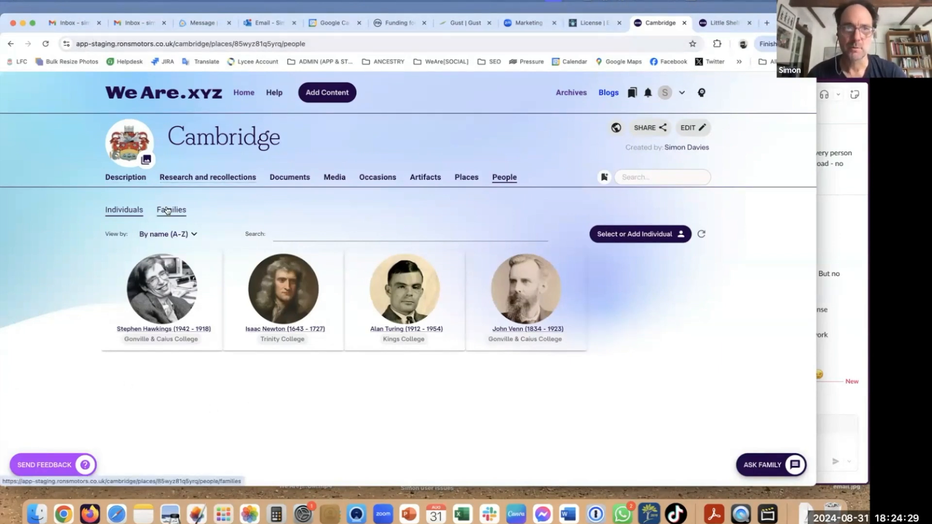
{"action": "left_click", "coordinate": [123, 216]}
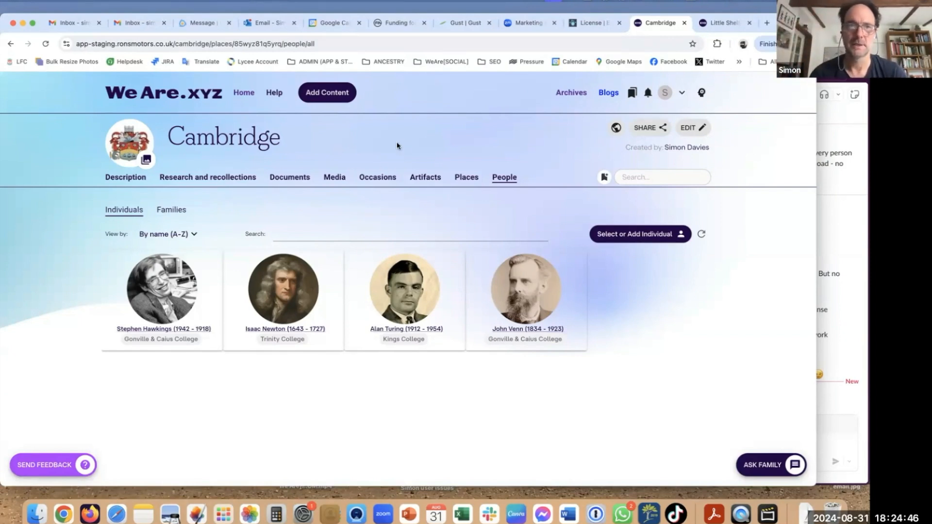
- Look through the Cambridge place's description, including its Roman and Medieval history
{"action": "left_click", "coordinate": [128, 179]}
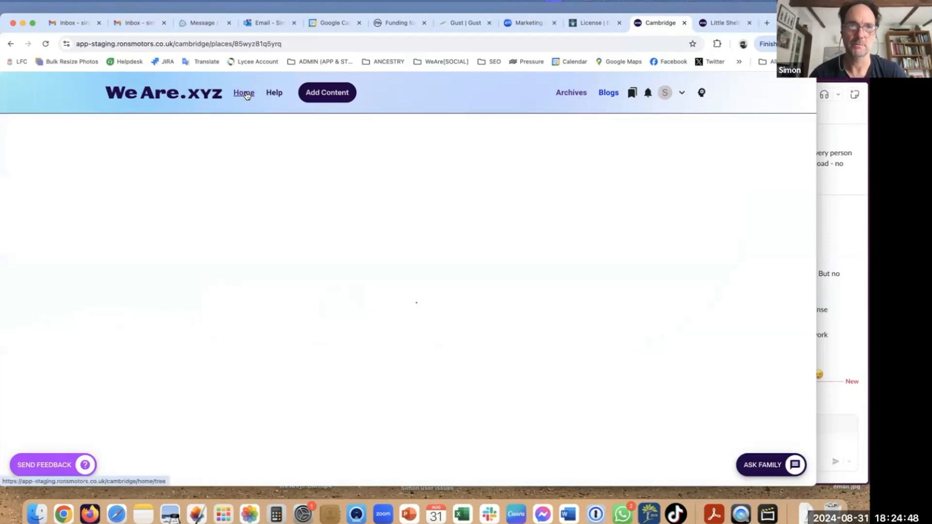
{"action": "scroll", "coordinate": [56, 277], "scroll_direction": "down", "scroll_amount": 8}
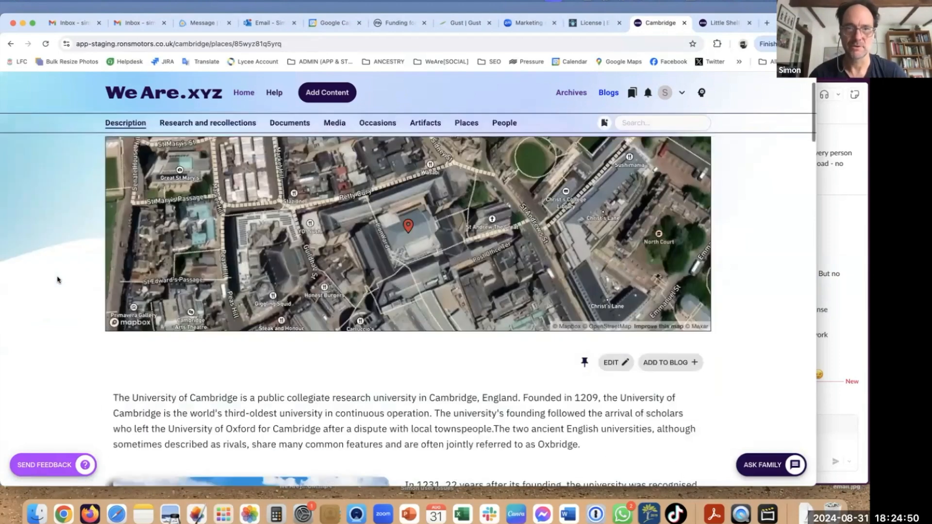
{"action": "scroll", "coordinate": [56, 279], "scroll_direction": "down", "scroll_amount": 10}
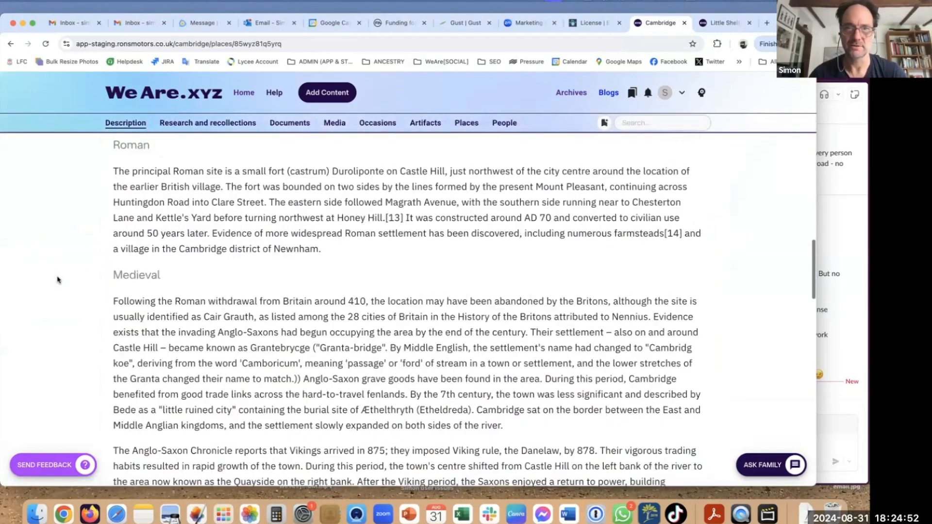
{"action": "scroll", "coordinate": [57, 277], "scroll_direction": "down", "scroll_amount": 3}
{"action": "scroll", "coordinate": [208, 184], "scroll_direction": "up", "scroll_amount": 15}
- View Cambridge's places on the map, select New Gaol (1827-1878) and advance to the following place
{"action": "left_click", "coordinate": [466, 178]}
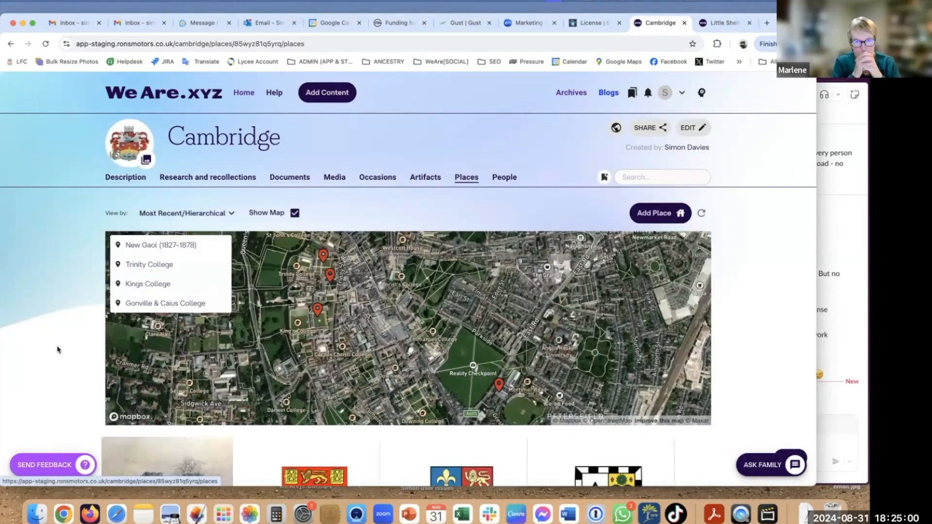
{"action": "scroll", "coordinate": [52, 342], "scroll_direction": "down", "scroll_amount": 1}
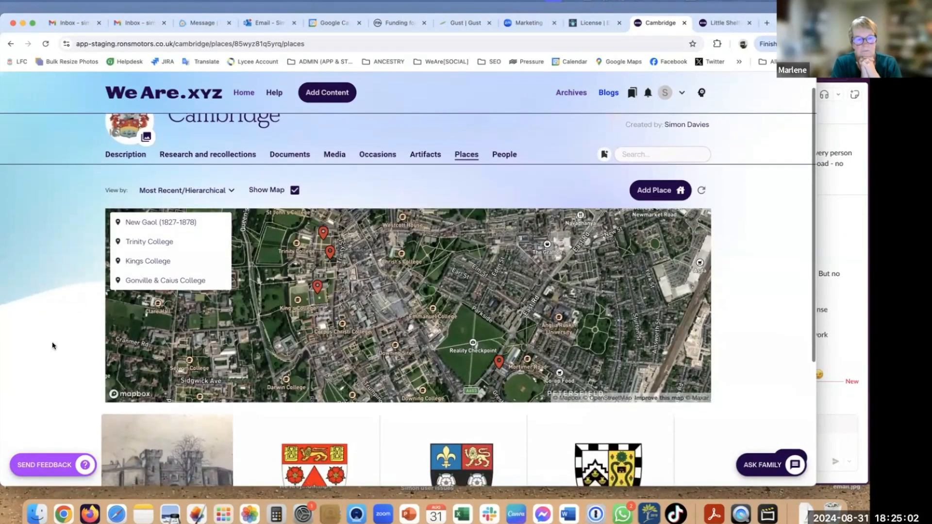
{"action": "left_click", "coordinate": [141, 222]}
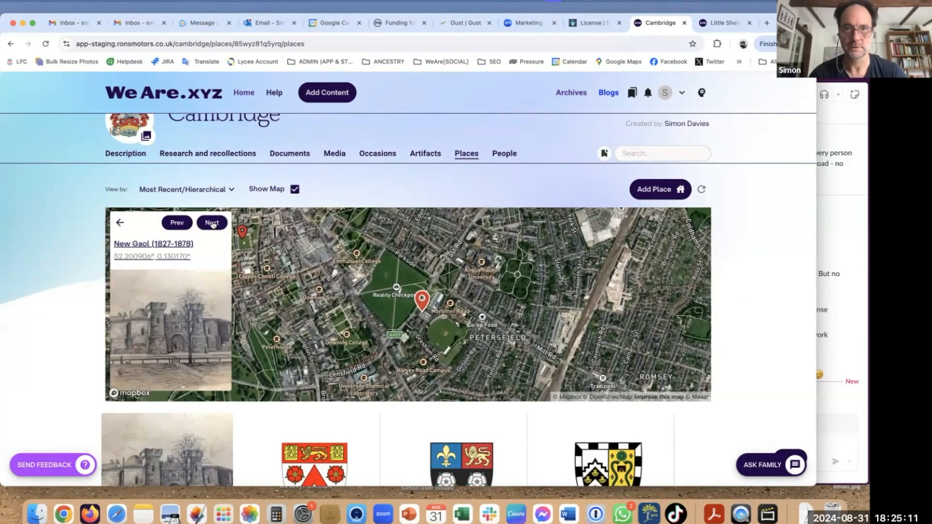
{"action": "left_click", "coordinate": [212, 222]}
- Tour the places on the full-screen map, using 3D flyby from New Gaol through Trinity College to Kings College
{"action": "left_click", "coordinate": [179, 89]}
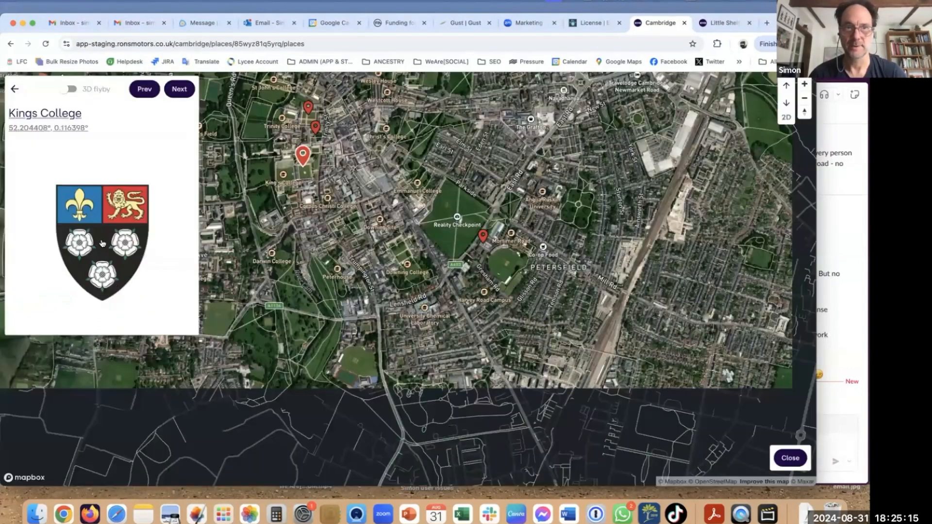
{"action": "left_click", "coordinate": [179, 89]}
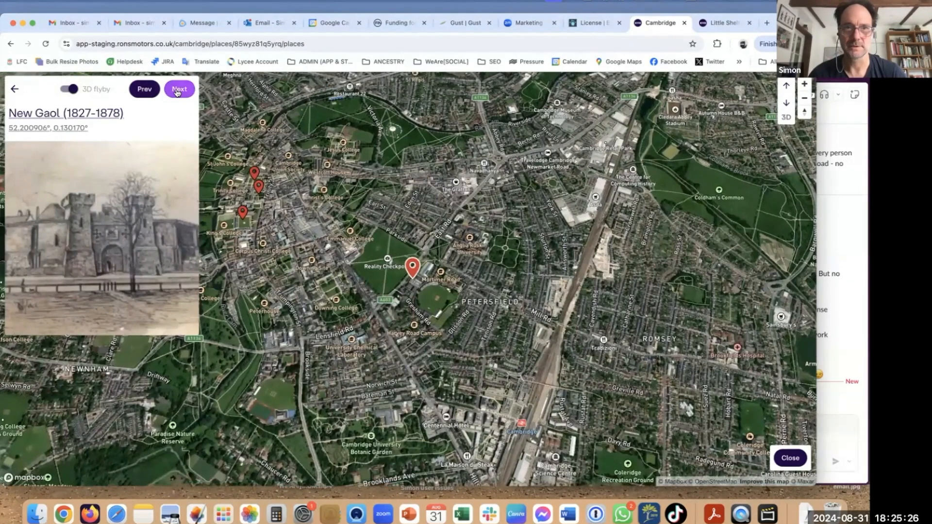
{"action": "left_click", "coordinate": [177, 93]}
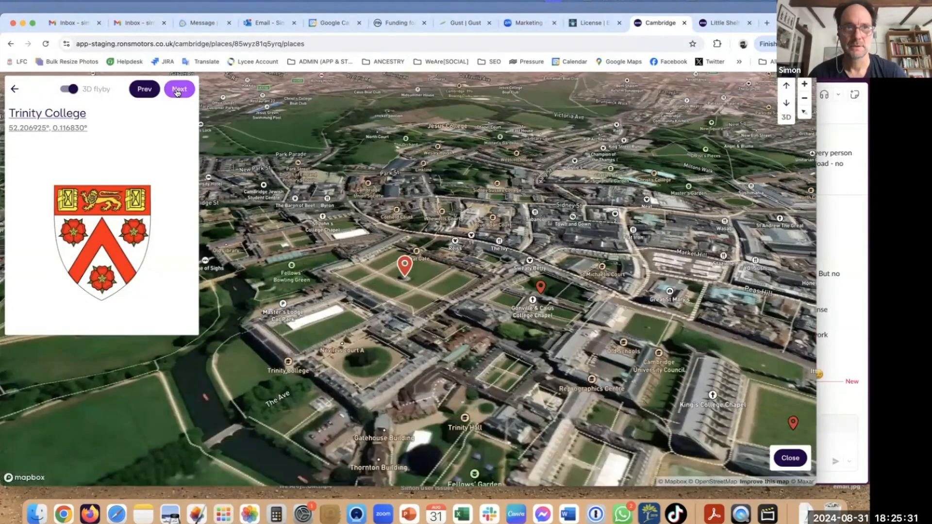
{"action": "left_click", "coordinate": [178, 90]}
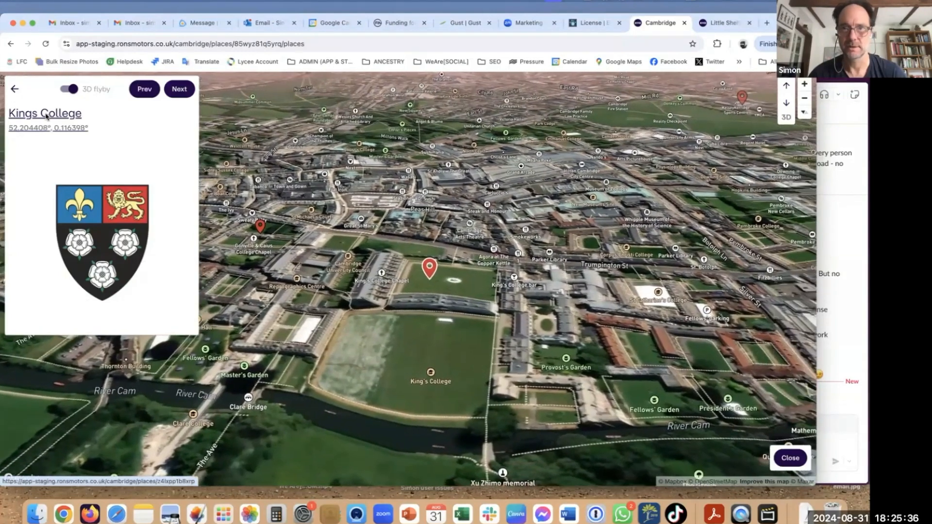
- Open the Kings College page from the map and go back to its parent place Cambridge to browse its places
{"action": "left_click", "coordinate": [45, 114]}
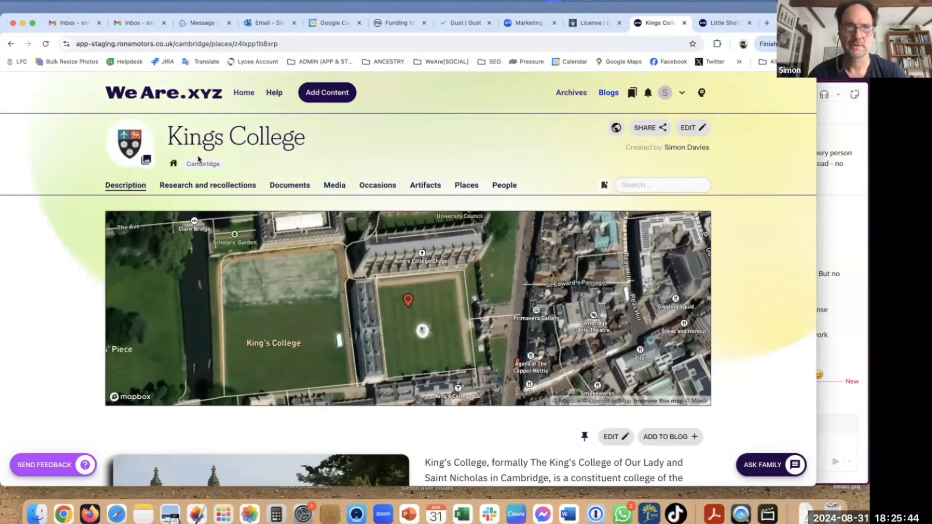
{"action": "left_click", "coordinate": [199, 160]}
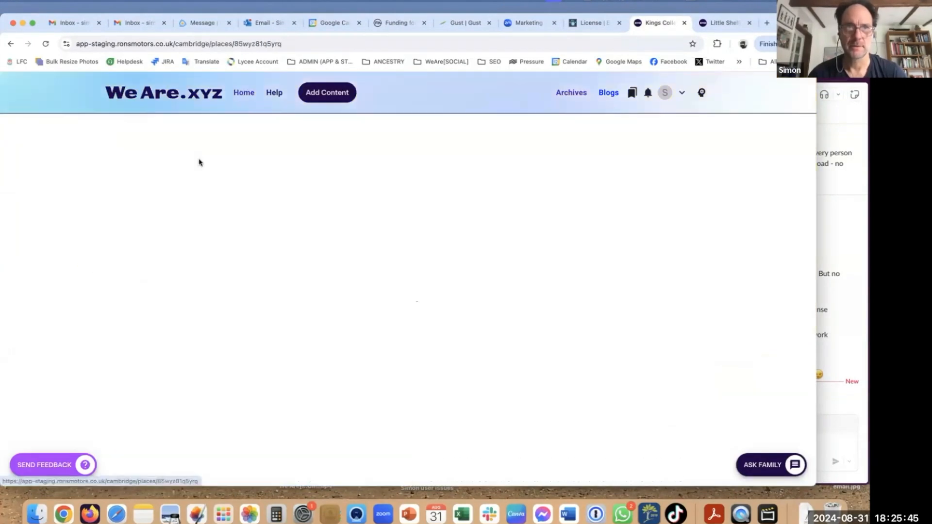
{"action": "left_click", "coordinate": [463, 177]}
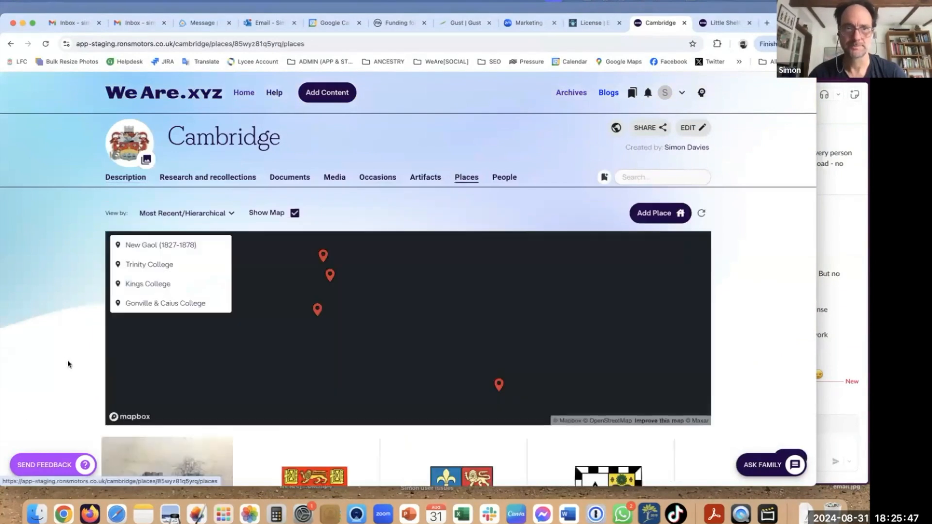
{"action": "scroll", "coordinate": [35, 412], "scroll_direction": "down", "scroll_amount": 5}
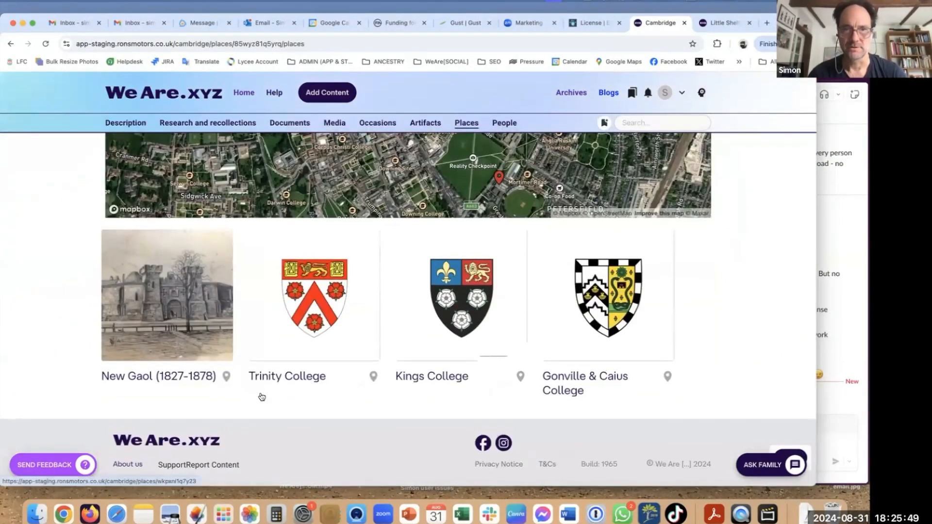
- Open Kings College from Cambridge's places and look through its description and history
{"action": "left_click", "coordinate": [423, 376]}
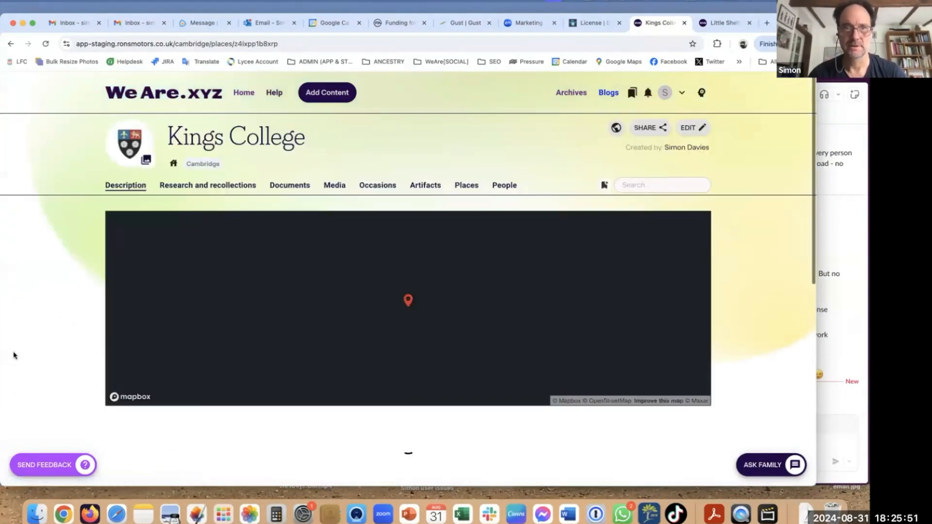
{"action": "scroll", "coordinate": [5, 329], "scroll_direction": "down", "scroll_amount": 5}
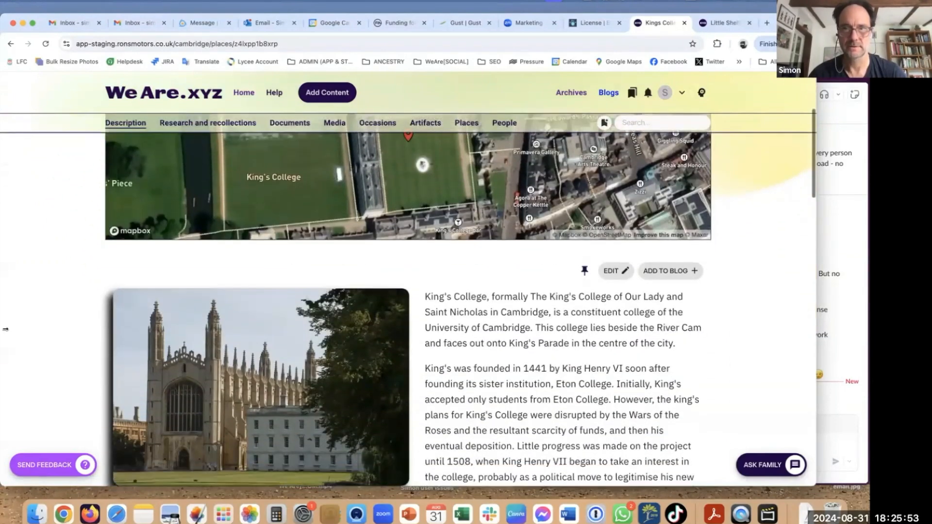
{"action": "scroll", "coordinate": [6, 329], "scroll_direction": "down", "scroll_amount": 10}
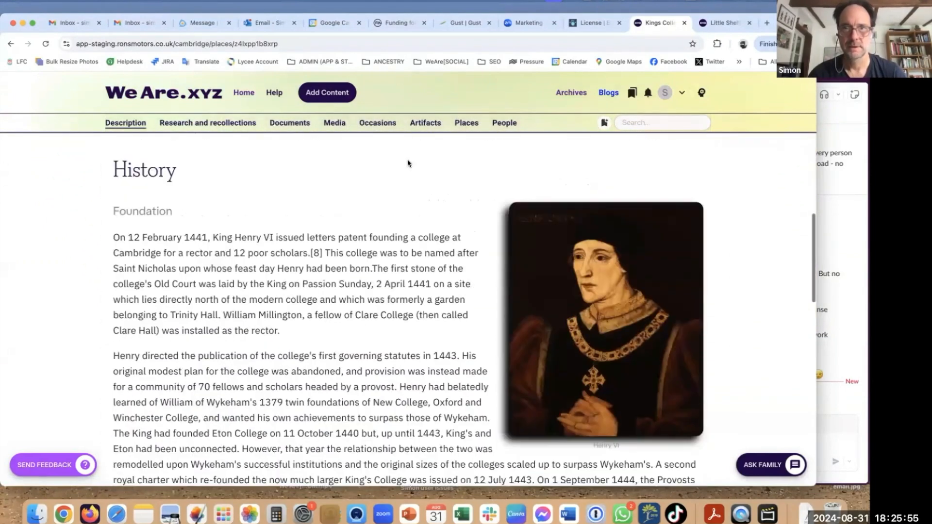
{"action": "scroll", "coordinate": [457, 189], "scroll_direction": "down", "scroll_amount": 12}
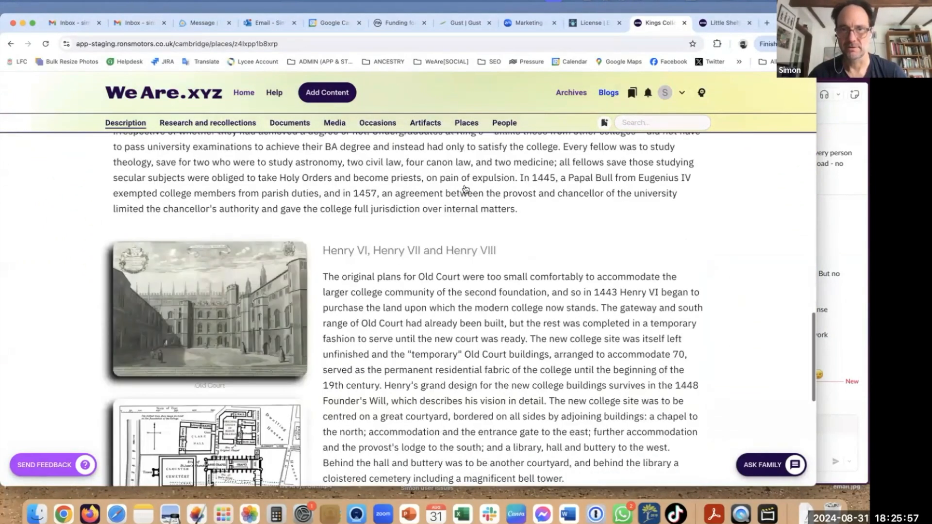
{"action": "scroll", "coordinate": [97, 349], "scroll_direction": "up", "scroll_amount": 20}
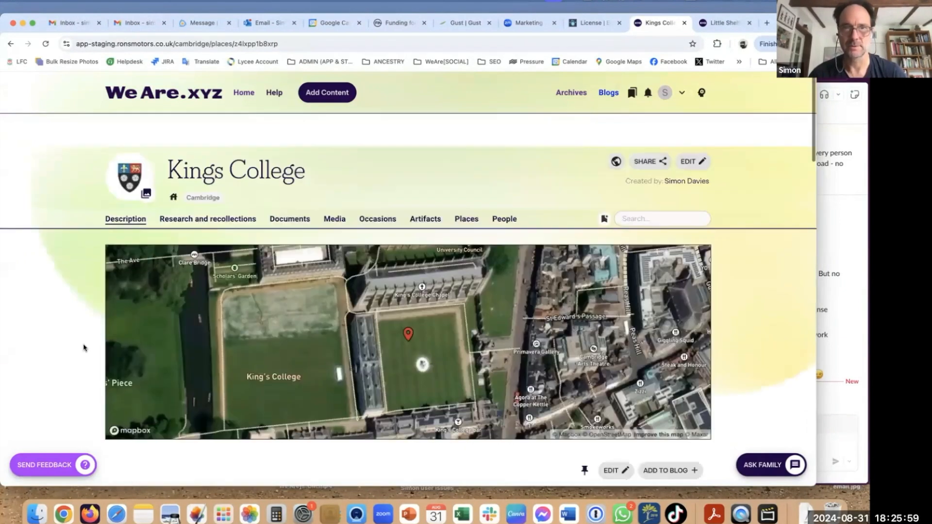
- Open Kings College Chapel from the places within Kings College and look through its description
{"action": "left_click", "coordinate": [467, 186]}
{"action": "left_click", "coordinate": [175, 464]}
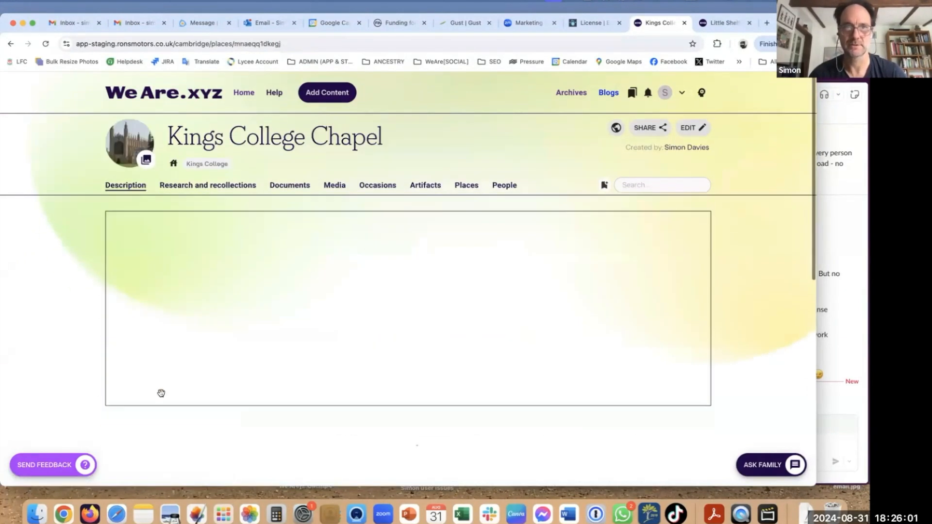
{"action": "scroll", "coordinate": [75, 360], "scroll_direction": "down", "scroll_amount": 15}
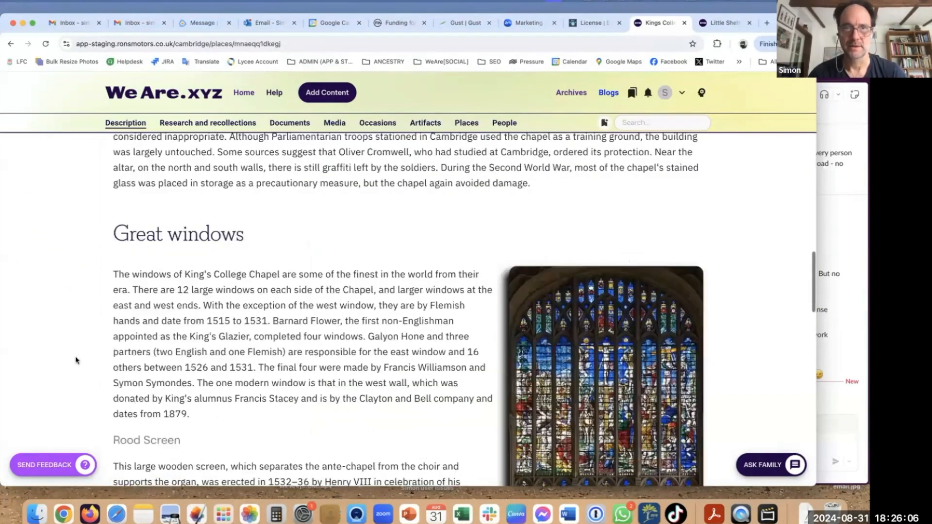
{"action": "scroll", "coordinate": [423, 160], "scroll_direction": "down", "scroll_amount": 20}
{"action": "scroll", "coordinate": [378, 179], "scroll_direction": "up", "scroll_amount": 5}
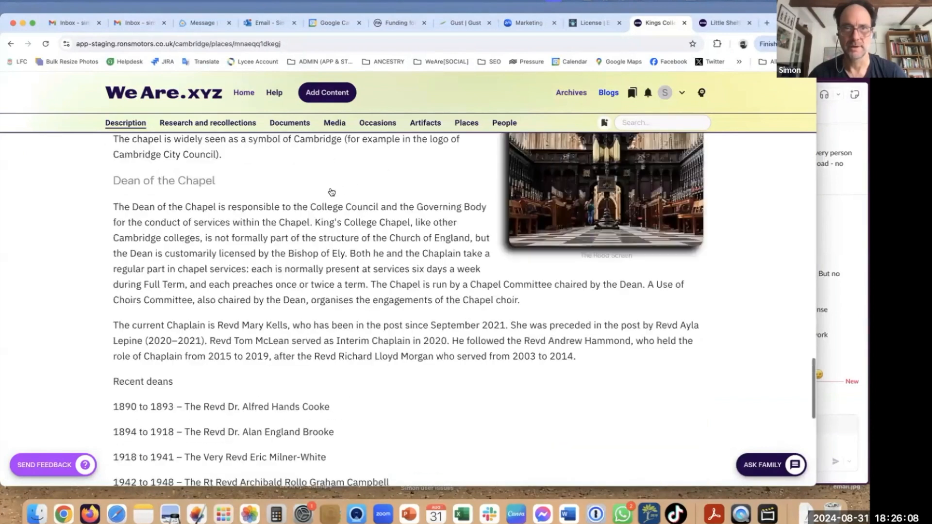
{"action": "scroll", "coordinate": [339, 188], "scroll_direction": "up", "scroll_amount": 20}
- Browse the media of Kings College Chapel and open the photo IMG_7312
{"action": "left_click", "coordinate": [336, 187]}
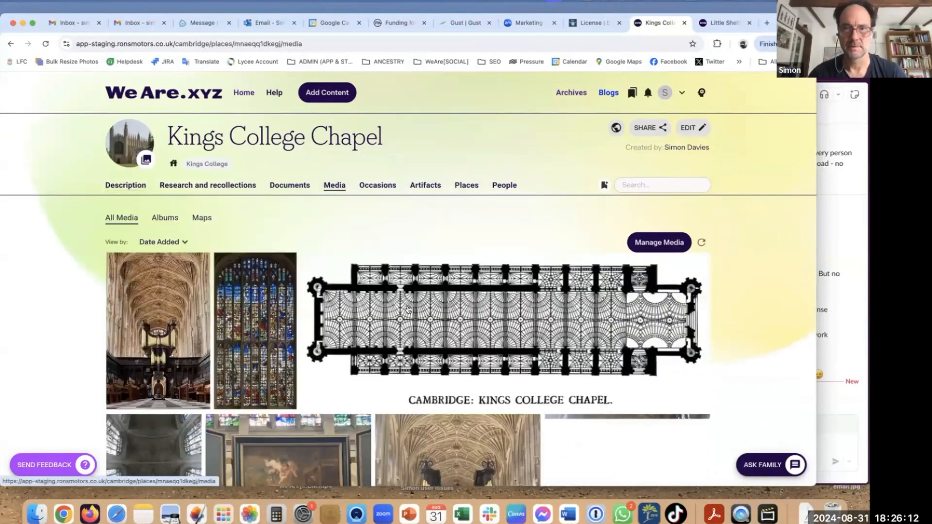
{"action": "scroll", "coordinate": [396, 314], "scroll_direction": "down", "scroll_amount": 10}
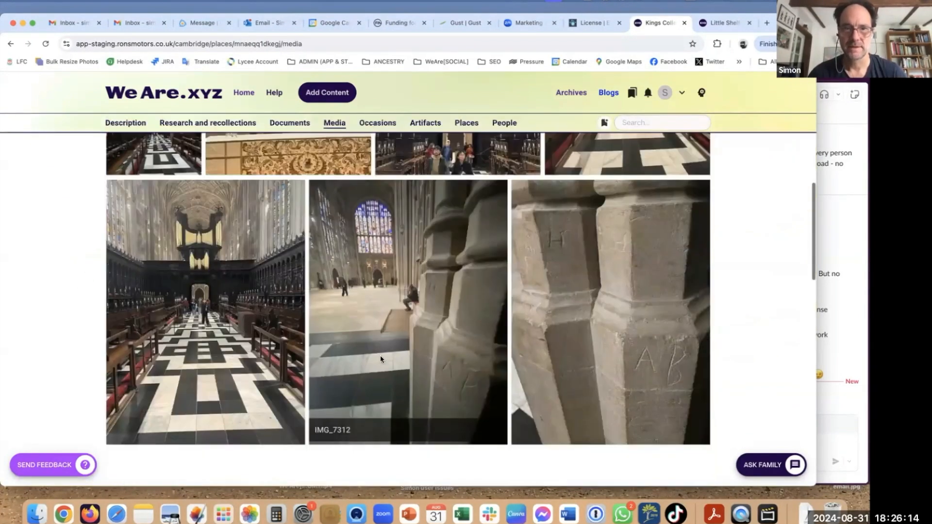
{"action": "left_click", "coordinate": [379, 355]}
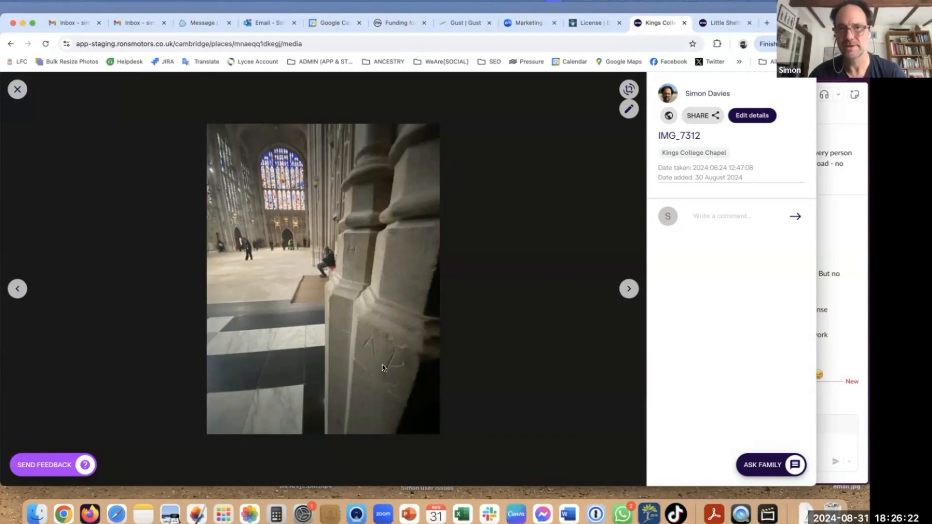
- Look at the photo IMG_7311 of Kings College Chapel, close it and go back to the Kings College page
{"action": "left_click", "coordinate": [16, 91]}
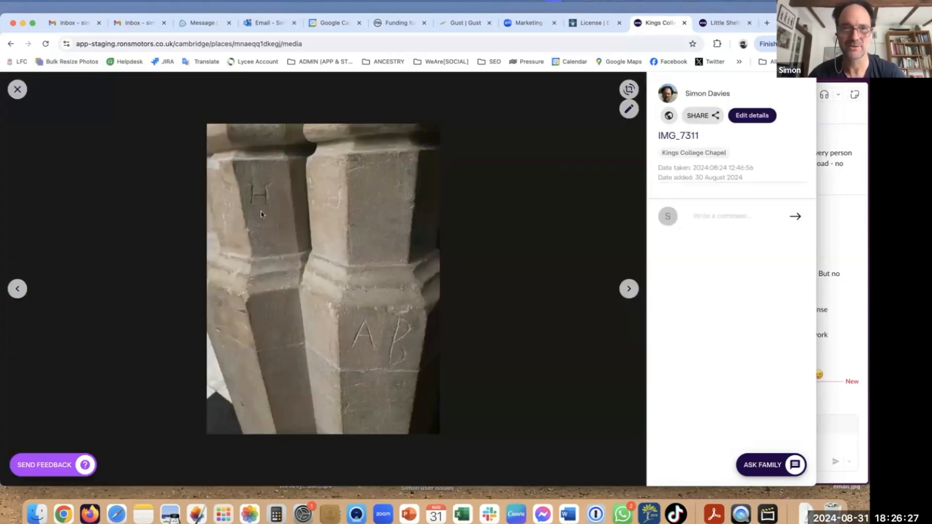
{"action": "left_click", "coordinate": [23, 90]}
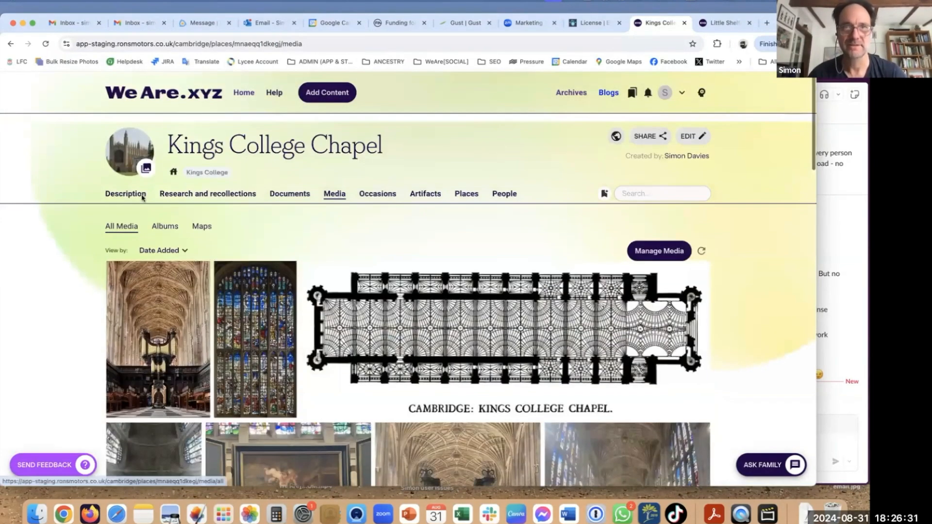
{"action": "left_click", "coordinate": [10, 44]}
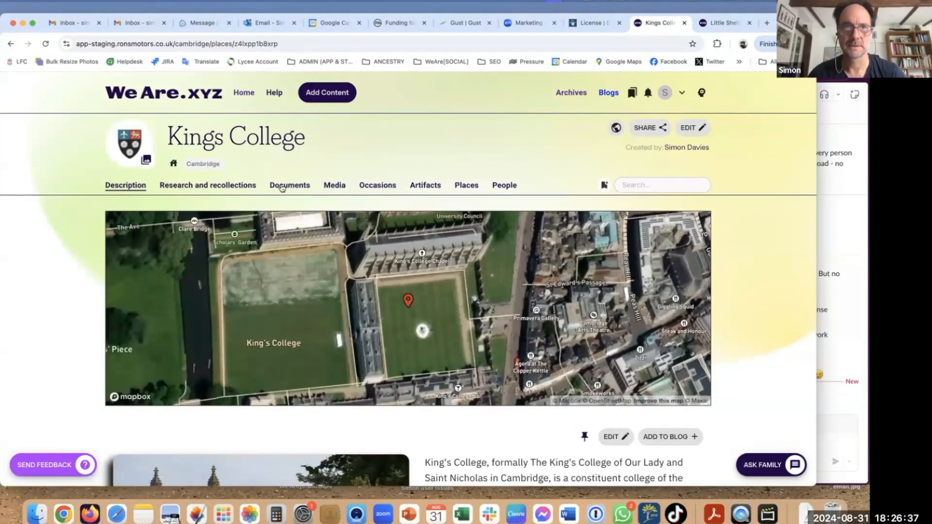
- Look through the maps in Kings College's media and open the Cambridge 1836 map
{"action": "left_click", "coordinate": [331, 186]}
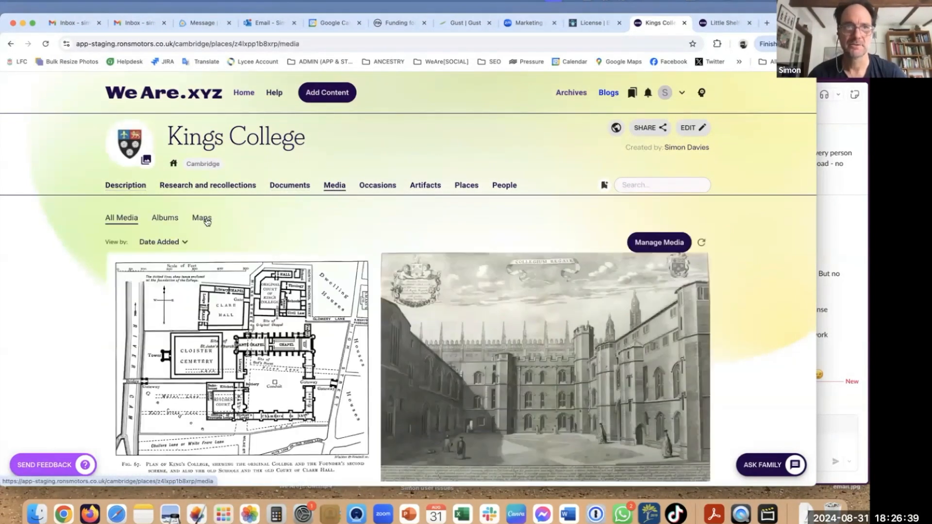
{"action": "left_click", "coordinate": [203, 218]}
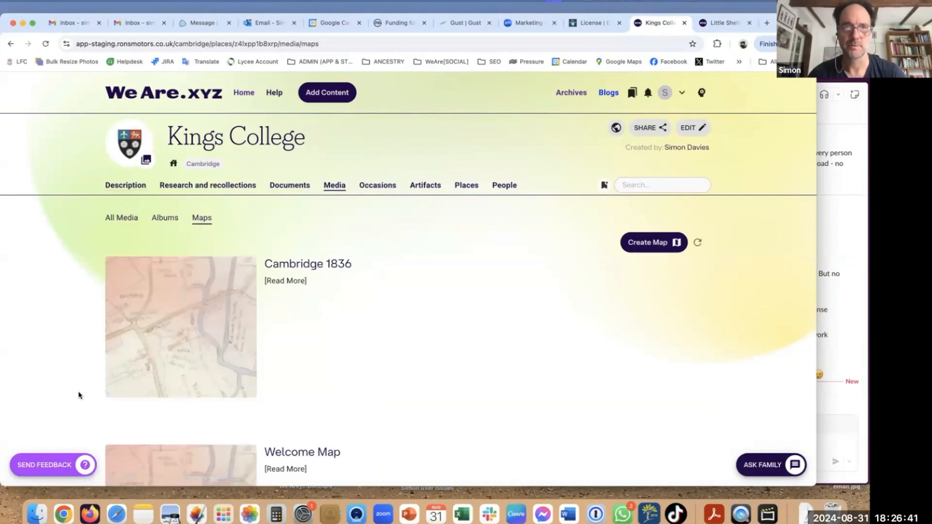
{"action": "scroll", "coordinate": [79, 393], "scroll_direction": "down", "scroll_amount": 3}
{"action": "scroll", "coordinate": [80, 395], "scroll_direction": "down", "scroll_amount": 8}
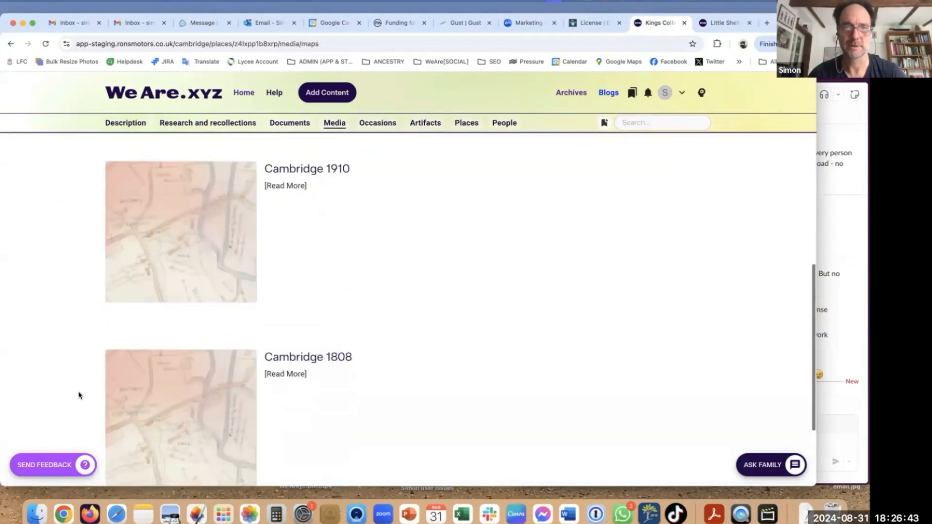
{"action": "scroll", "coordinate": [79, 394], "scroll_direction": "up", "scroll_amount": 10}
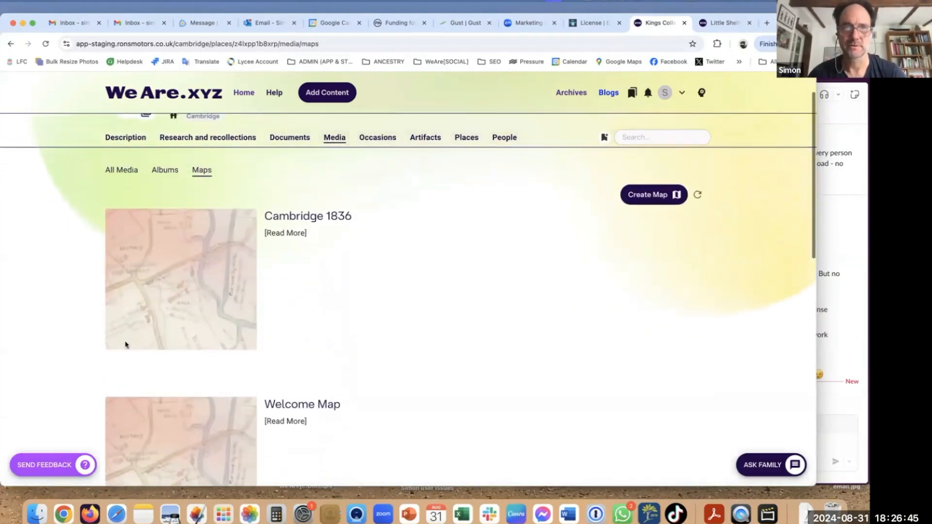
{"action": "left_click", "coordinate": [328, 218]}
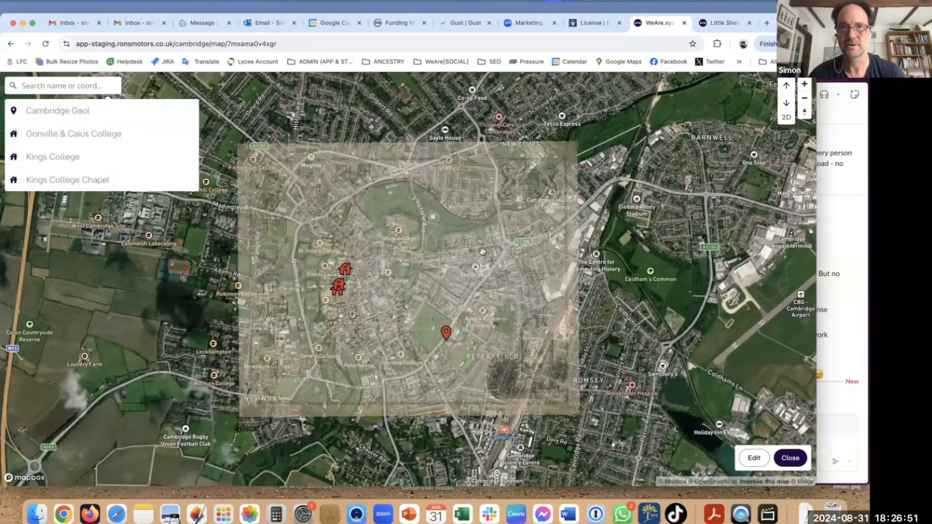
- Fly through the places on the Cambridge 1836 map one after another, starting from Cambridge Gaol
{"action": "left_click", "coordinate": [58, 112]}
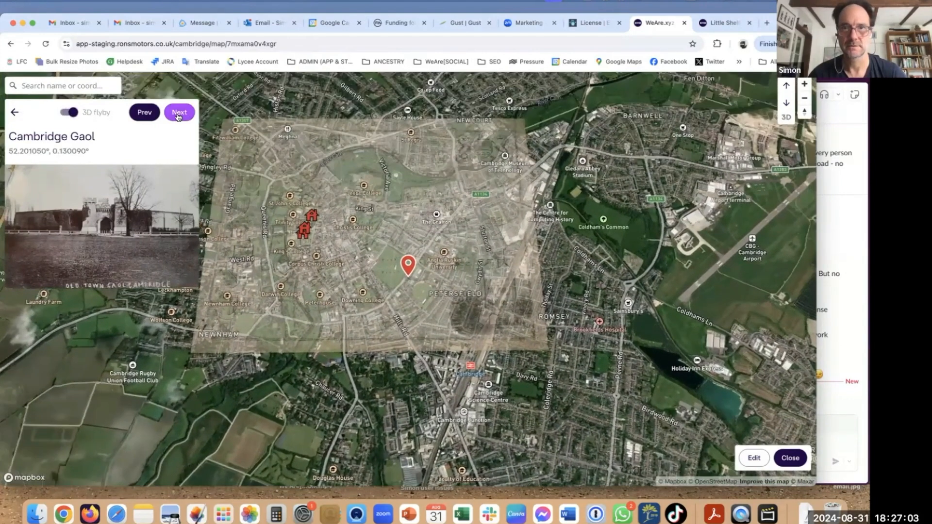
{"action": "left_click", "coordinate": [179, 112]}
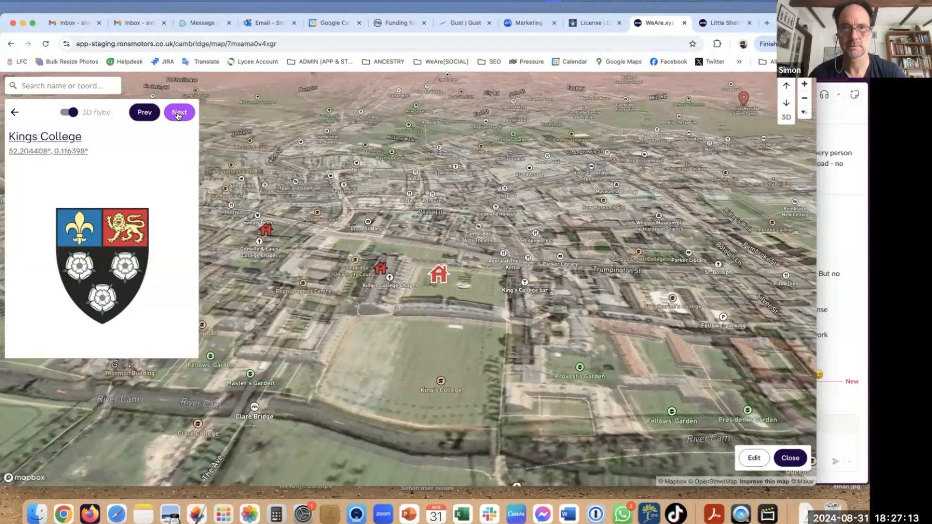
{"action": "left_click", "coordinate": [178, 113]}
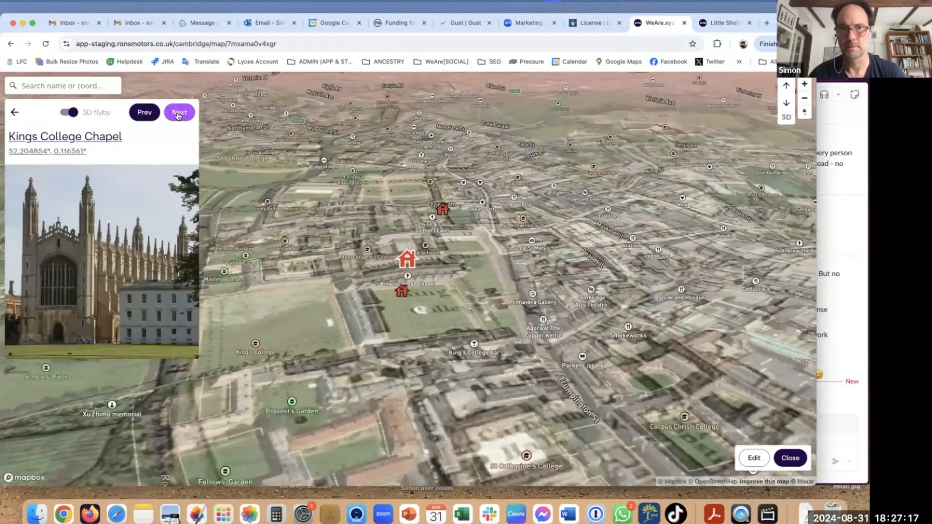
{"action": "left_click", "coordinate": [179, 112]}
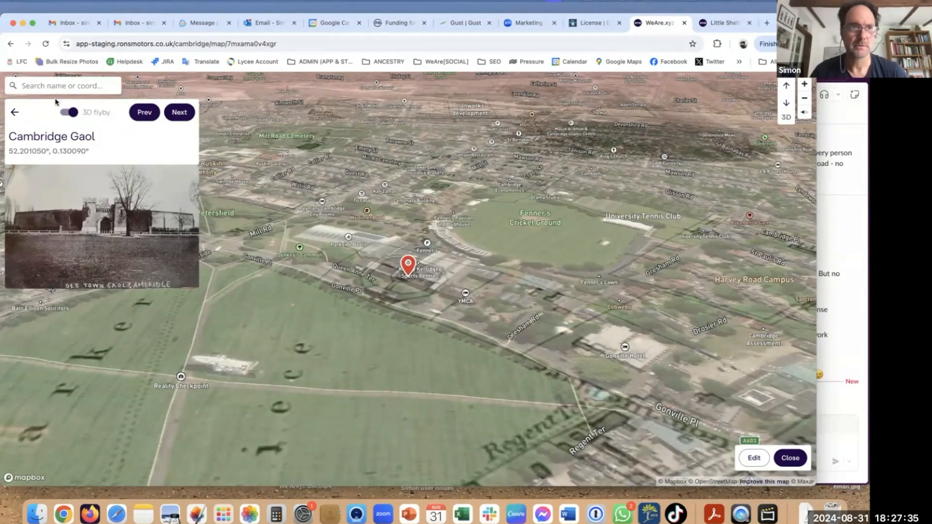
- Turn off the 3D flyby, look over the area around Cambridge Gaol and return to the map's list of places
{"action": "left_click", "coordinate": [67, 112]}
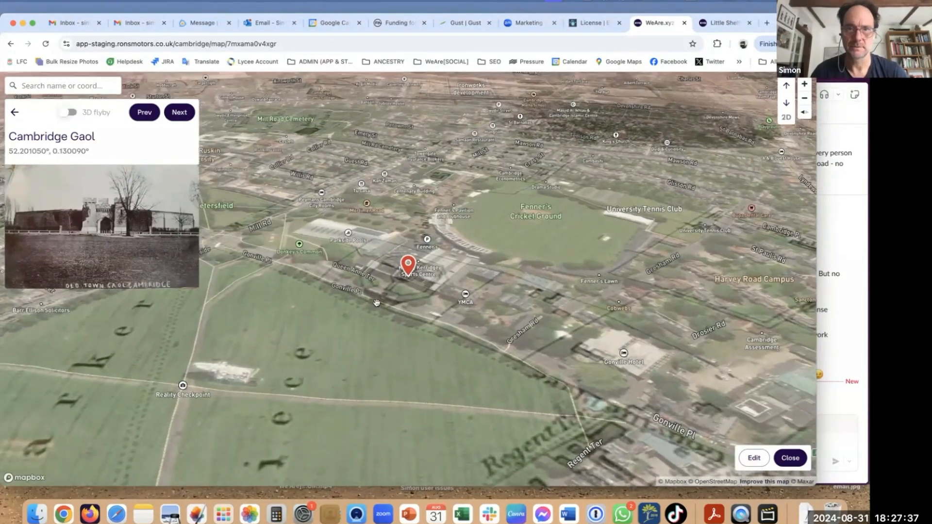
{"action": "scroll", "coordinate": [377, 303], "scroll_direction": "down", "scroll_amount": 3}
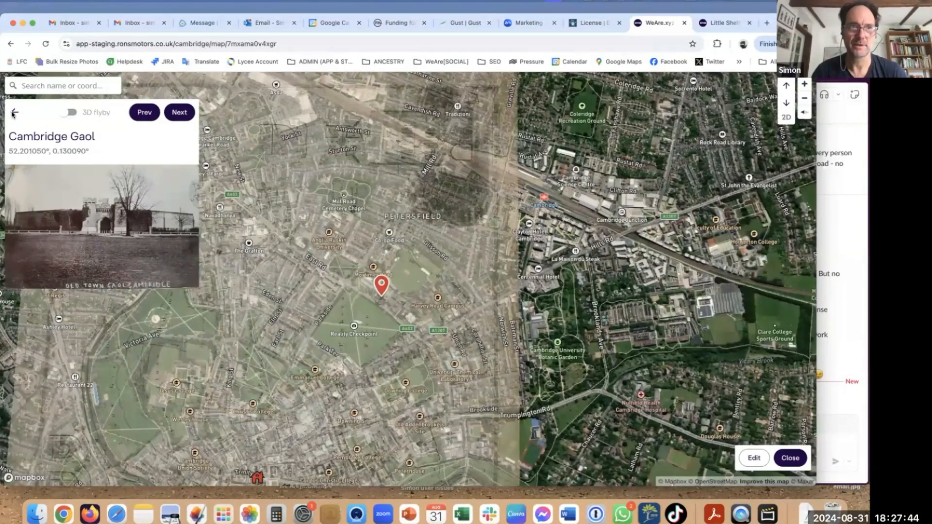
{"action": "left_click", "coordinate": [12, 113]}
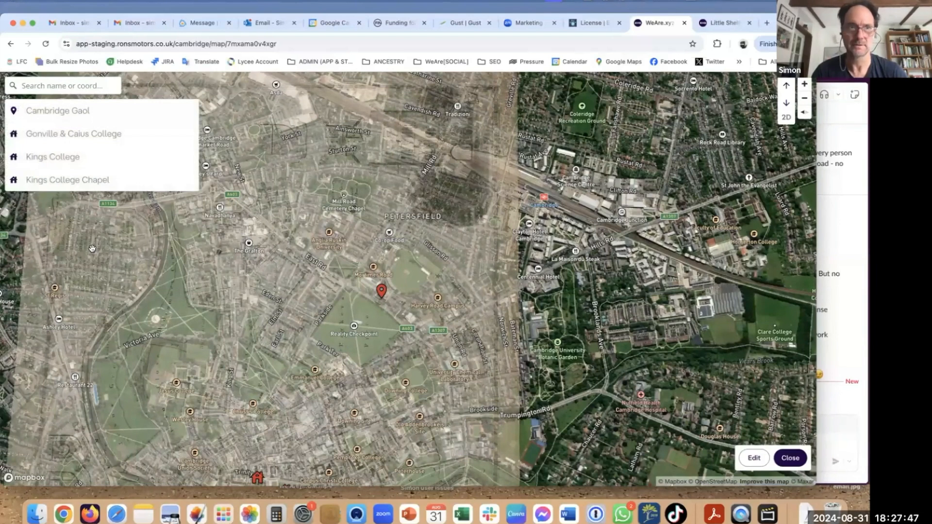
- Start editing the Cambridge 1836 map, select its historical overlay image and raise the image to full opacity
{"action": "left_click", "coordinate": [753, 458]}
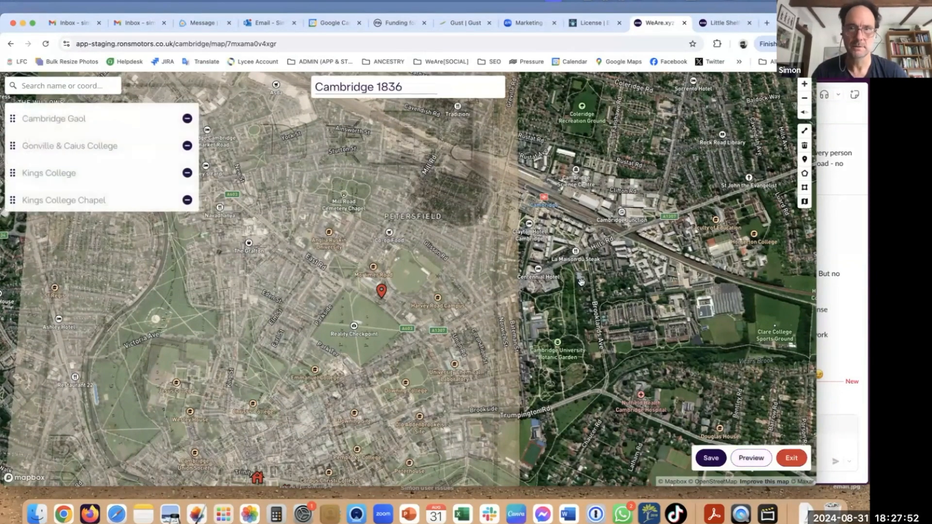
{"action": "left_click_drag", "start_coordinate": [703, 334], "coordinate": [703, 339]}
{"action": "left_click_drag", "start_coordinate": [337, 257], "coordinate": [401, 307]}
{"action": "left_click", "coordinate": [401, 307]}
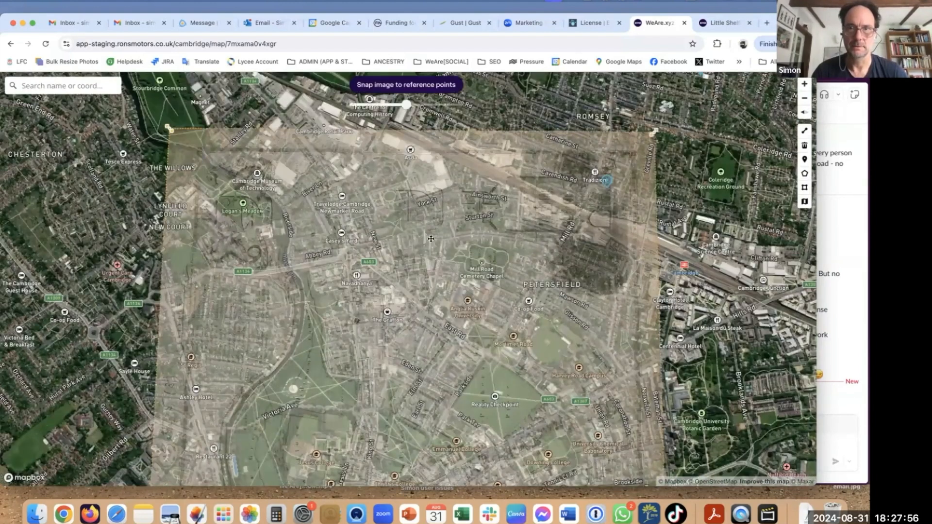
{"action": "left_click_drag", "start_coordinate": [406, 106], "coordinate": [437, 105]}
{"action": "left_click_drag", "start_coordinate": [326, 101], "coordinate": [472, 101]}
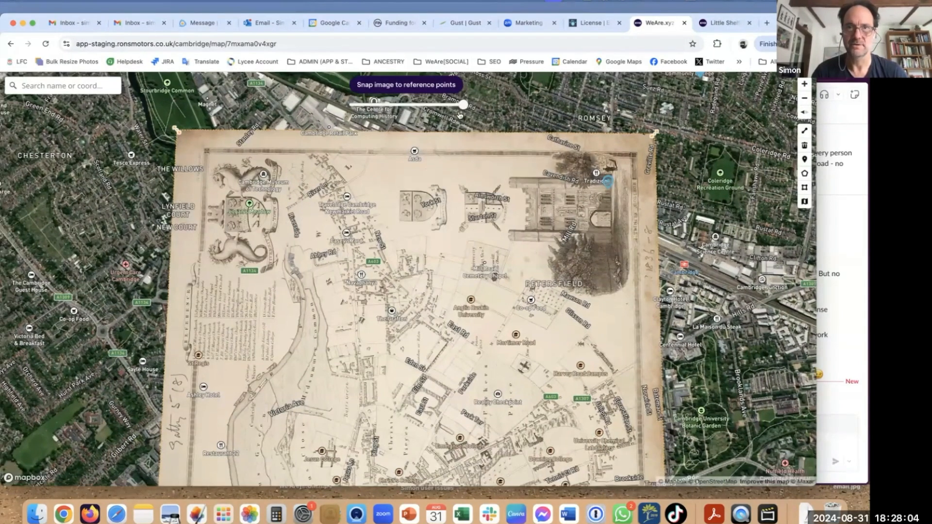
- Make the 1836 overlay semi-transparent again and exit the map editor, discarding the changes
{"action": "scroll", "coordinate": [436, 188], "scroll_direction": "down", "scroll_amount": 5}
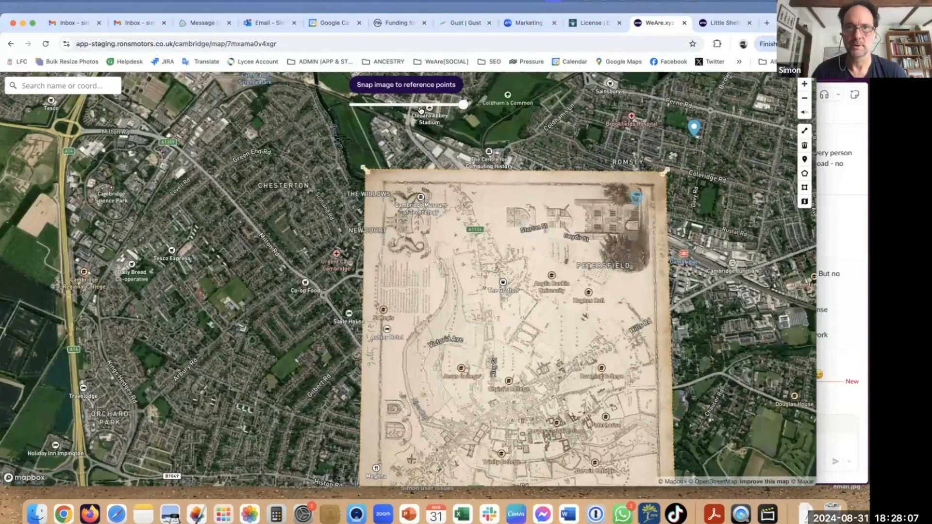
{"action": "left_click", "coordinate": [420, 108]}
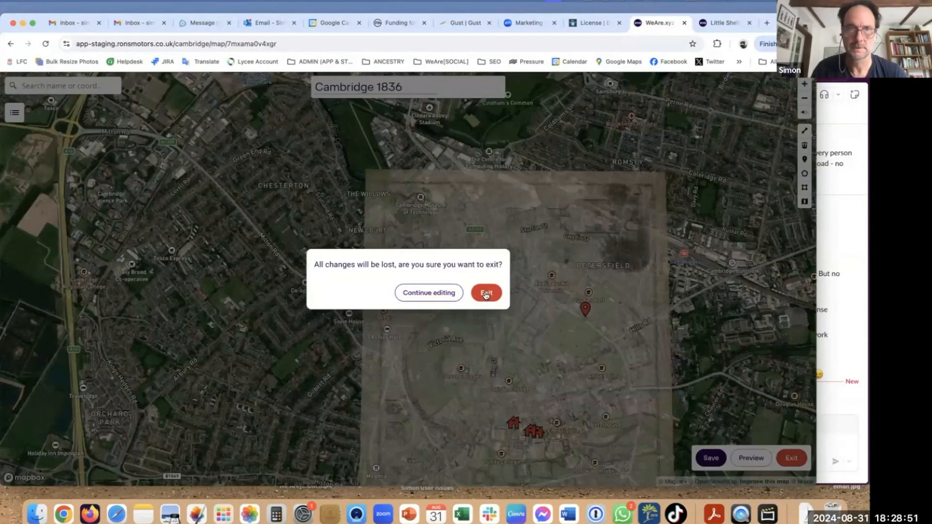
{"action": "left_click", "coordinate": [478, 292]}
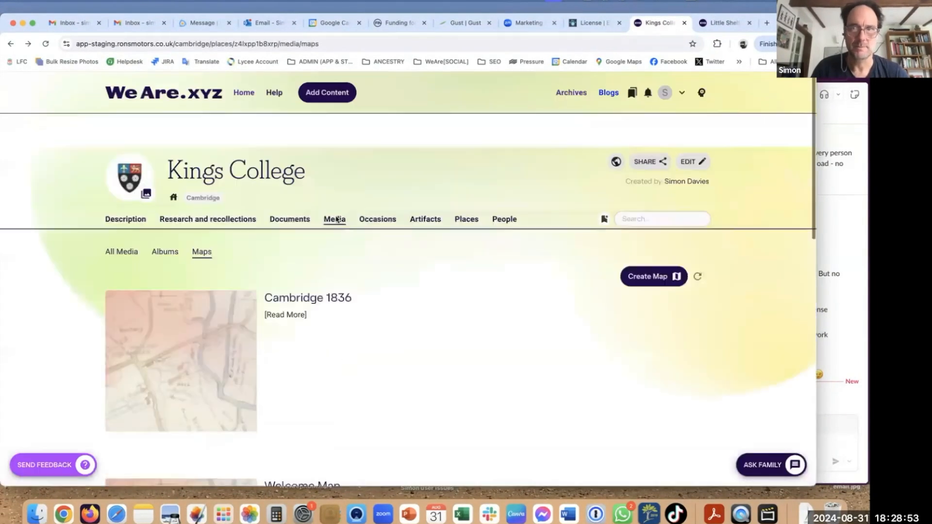
- Start a new map for Kings College titled "Cambridge" and locate Cambridge in the United Kingdom on it
{"action": "left_click", "coordinate": [644, 240]}
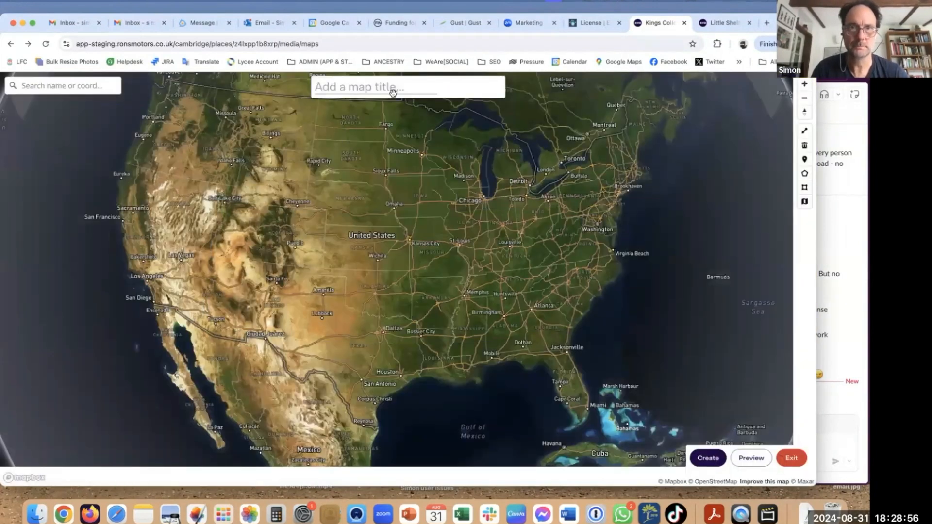
{"action": "left_click", "coordinate": [387, 88]}
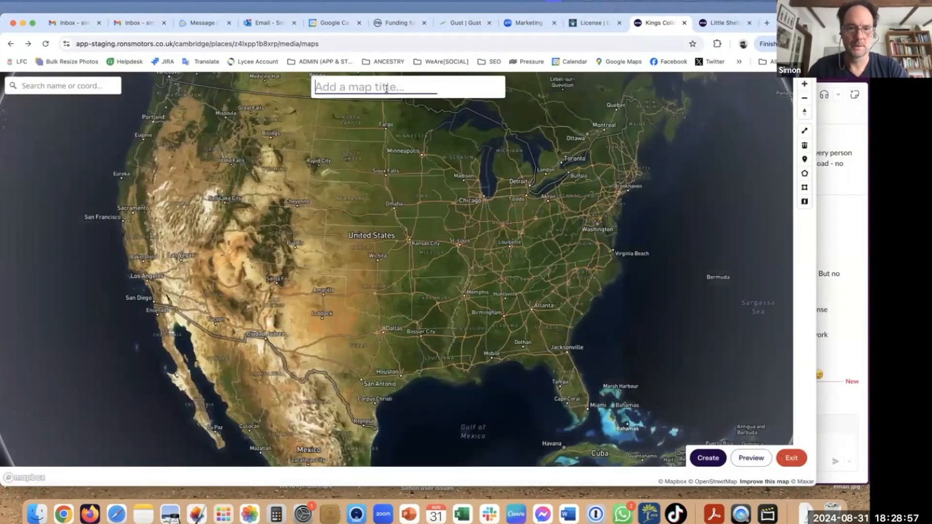
{"action": "type", "text": "Cambridge"}
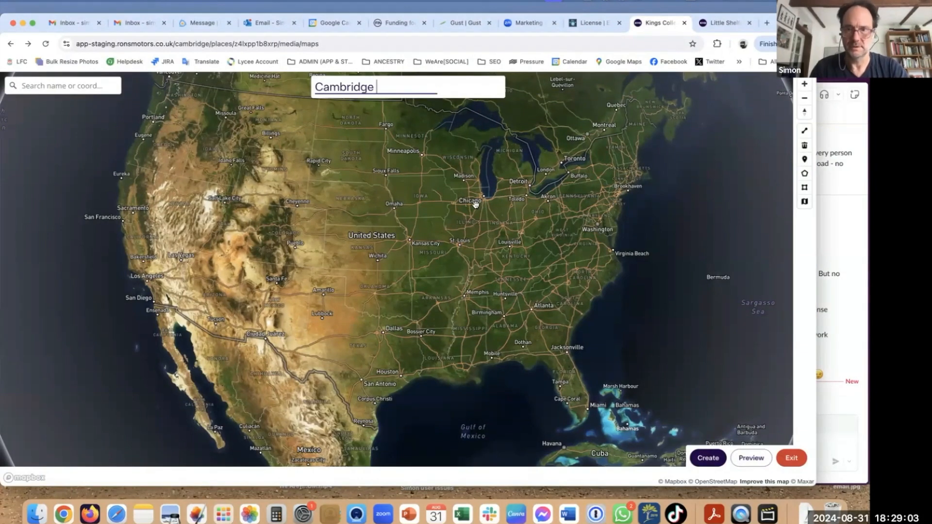
{"action": "left_click_drag", "start_coordinate": [590, 271], "coordinate": [326, 237]}
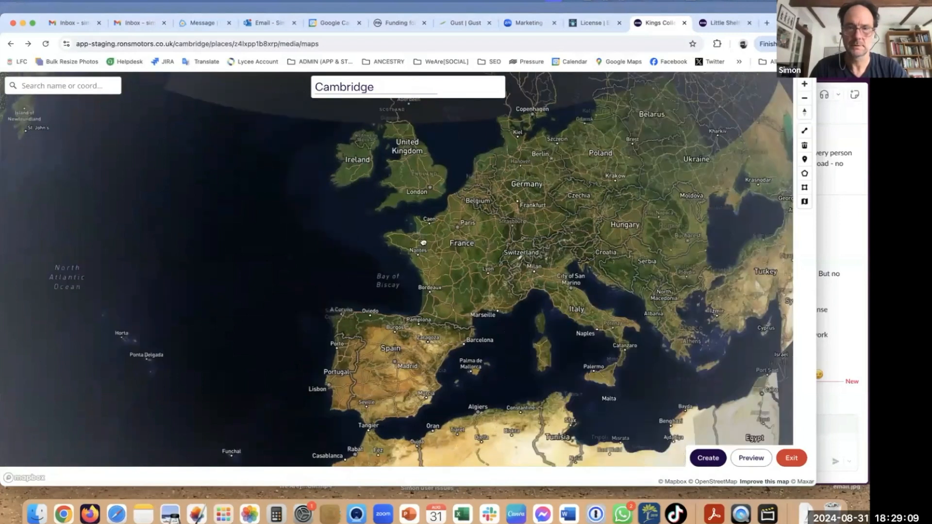
{"action": "scroll", "coordinate": [420, 247], "scroll_direction": "up", "scroll_amount": 5}
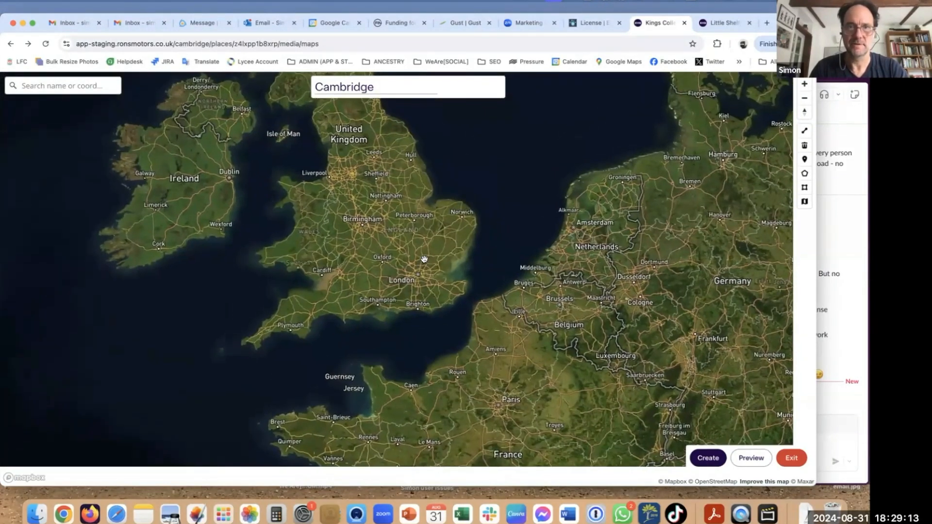
{"action": "scroll", "coordinate": [426, 250], "scroll_direction": "up", "scroll_amount": 3}
{"action": "scroll", "coordinate": [427, 245], "scroll_direction": "up", "scroll_amount": 6}
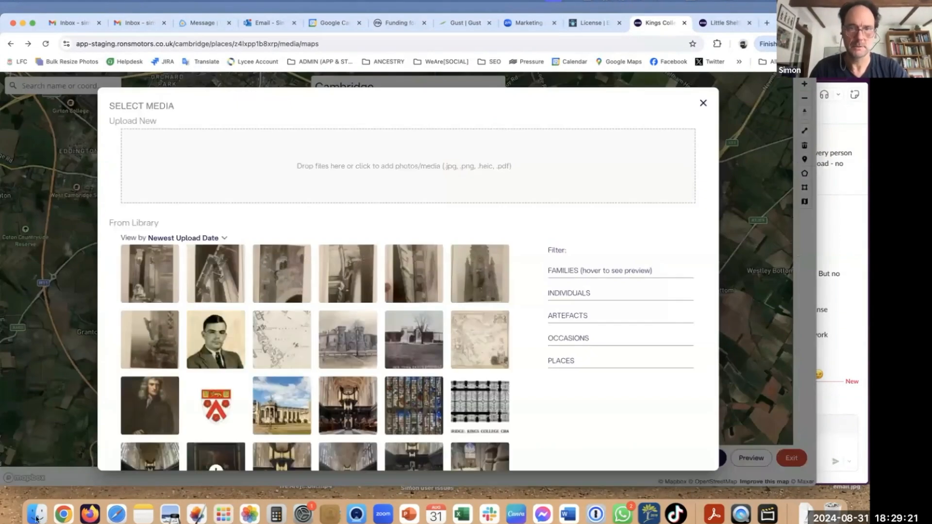
- Add Cambridge 1881.jpg from the Cambridge old maps folder in Dropbox as the new map's overlay image
{"action": "left_click", "coordinate": [36, 516]}
{"action": "left_click", "coordinate": [419, 112]}
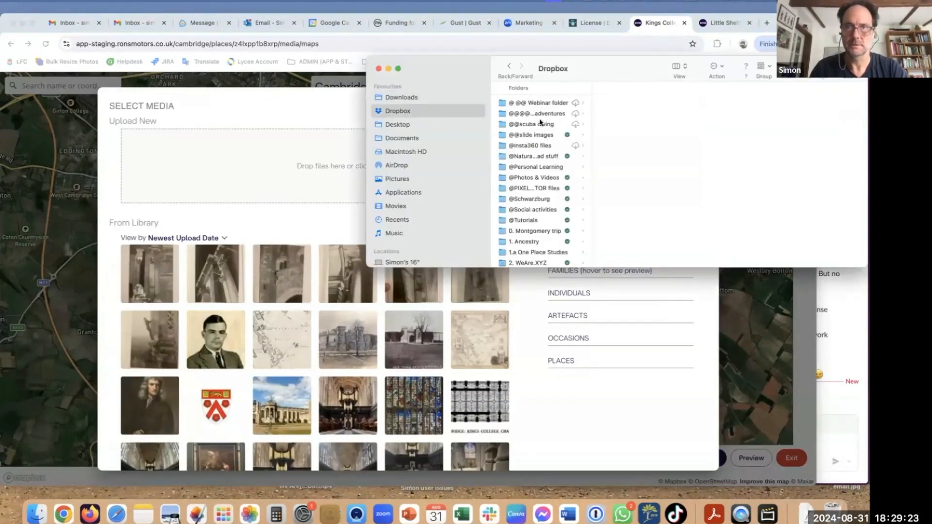
{"action": "left_click", "coordinate": [533, 253]}
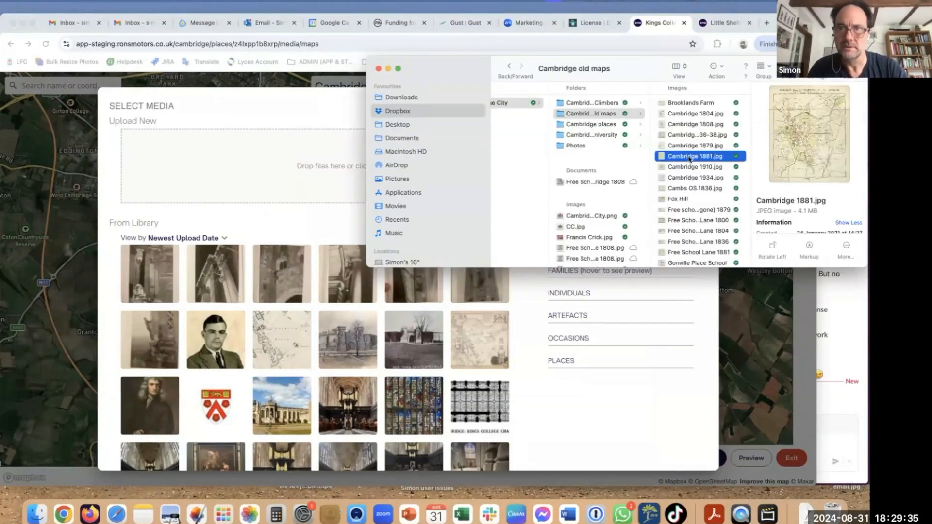
{"action": "left_click_drag", "start_coordinate": [693, 152], "coordinate": [272, 165]}
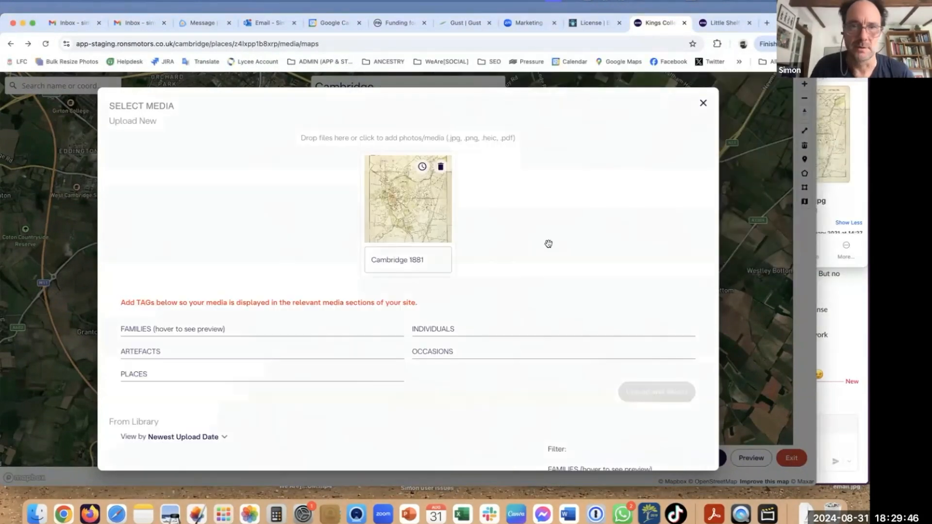
{"action": "left_click", "coordinate": [382, 208]}
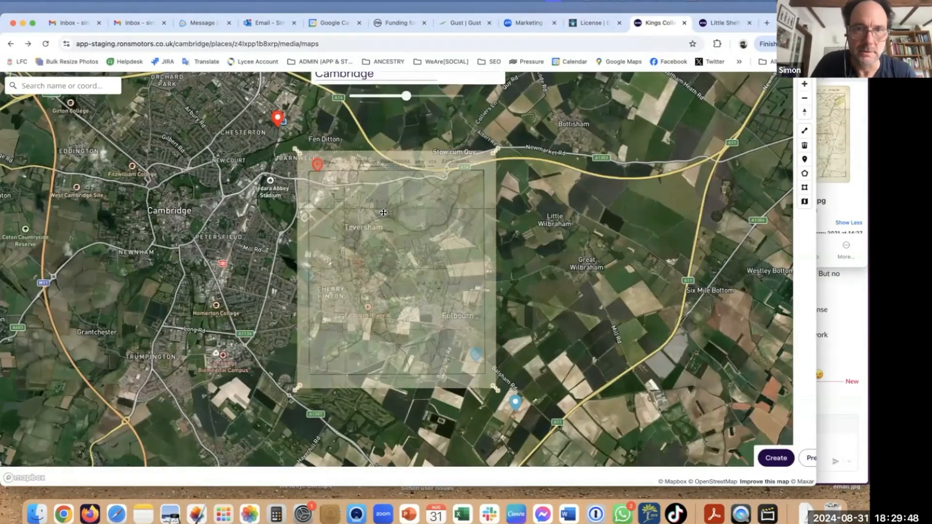
- Shift the overlay image slightly north-east and set the red map reference point on the Bridge St river crossing beside Magdalene College
{"action": "left_click_drag", "start_coordinate": [391, 197], "coordinate": [405, 185]}
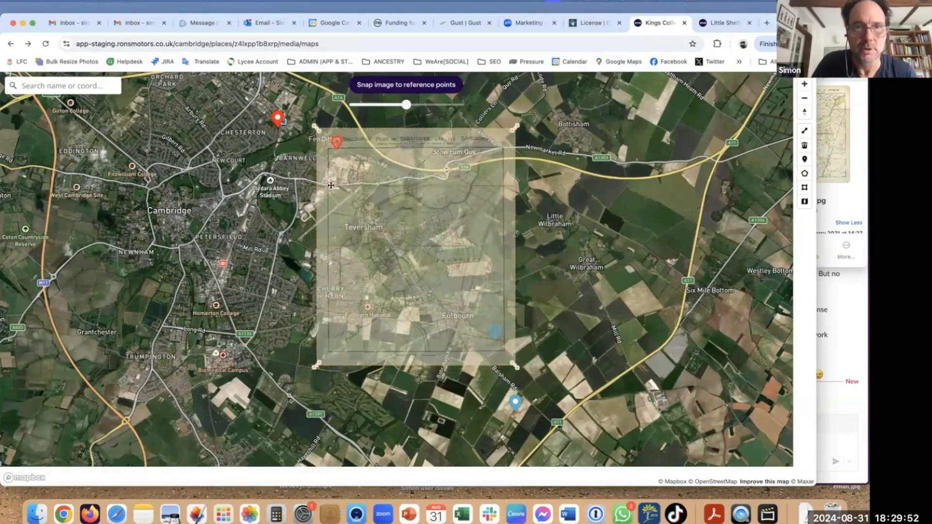
{"action": "scroll", "coordinate": [273, 199], "scroll_direction": "up", "scroll_amount": 4}
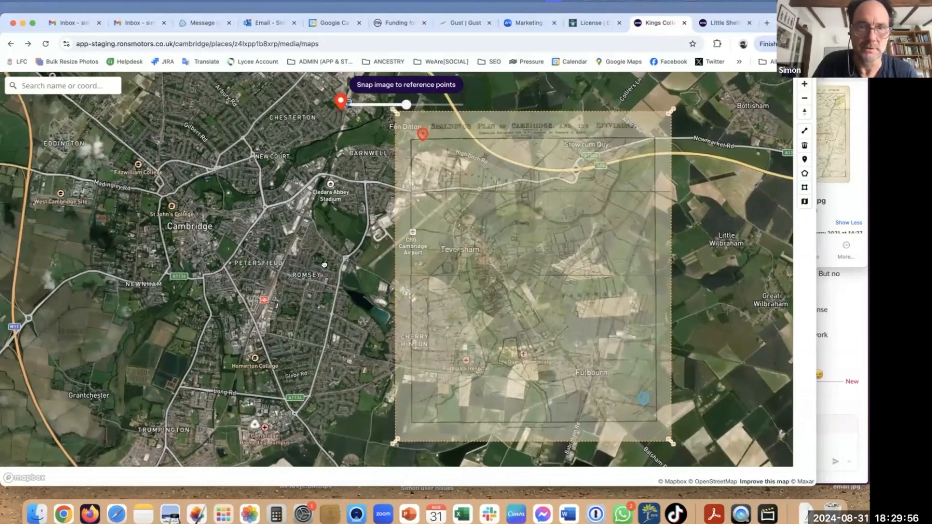
{"action": "left_click_drag", "start_coordinate": [324, 265], "coordinate": [408, 289]}
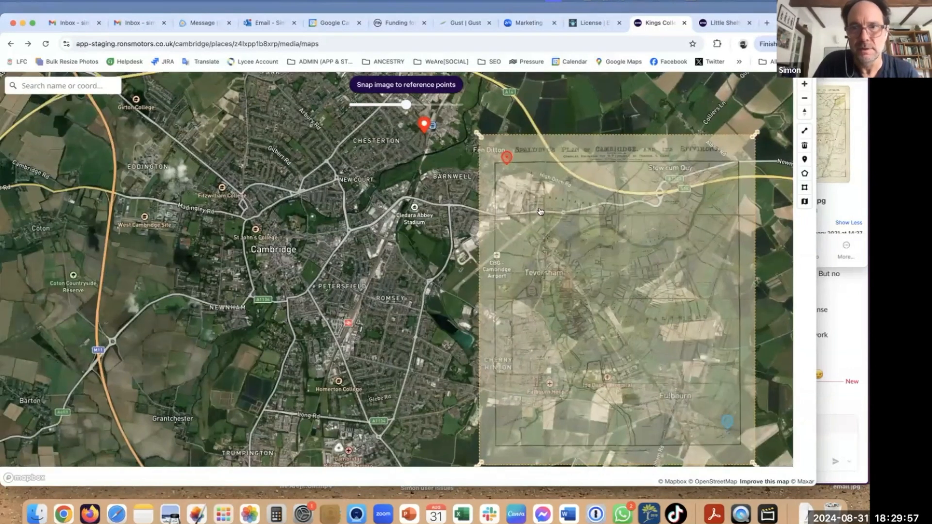
{"action": "left_click_drag", "start_coordinate": [532, 197], "coordinate": [536, 210]}
{"action": "left_click", "coordinate": [535, 204]}
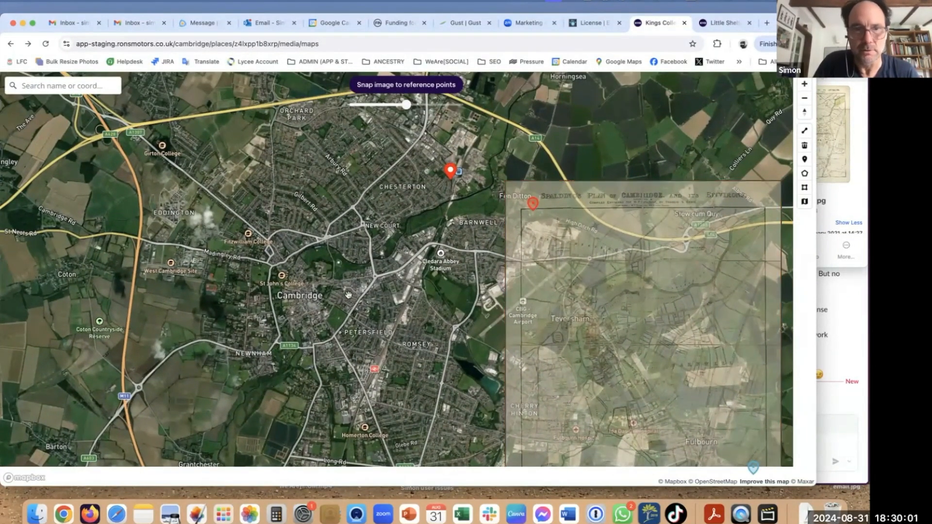
{"action": "scroll", "coordinate": [336, 325], "scroll_direction": "up", "scroll_amount": 5}
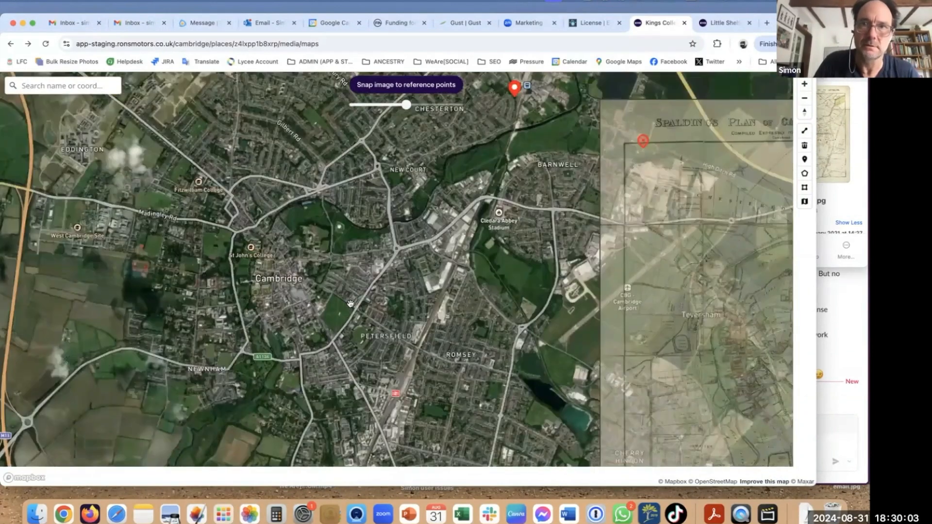
{"action": "scroll", "coordinate": [312, 217], "scroll_direction": "down", "scroll_amount": 3}
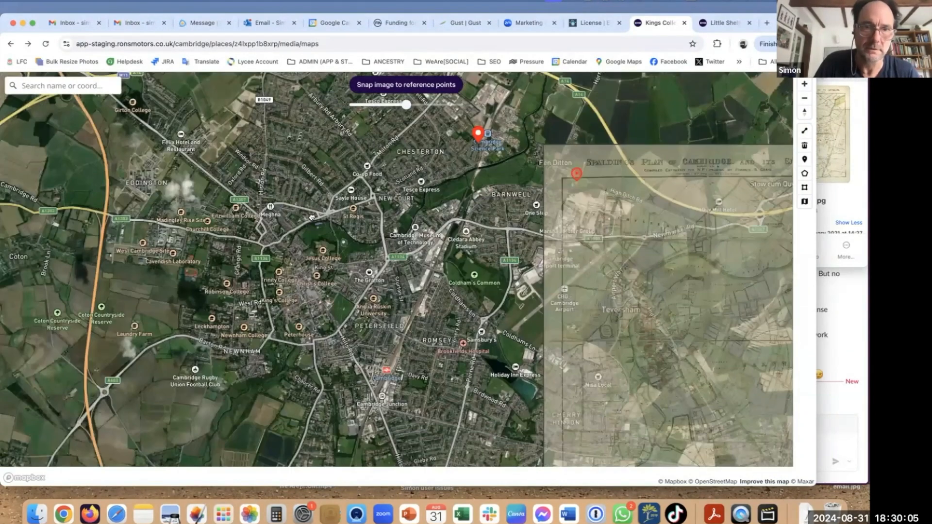
{"action": "scroll", "coordinate": [295, 227], "scroll_direction": "up", "scroll_amount": 4}
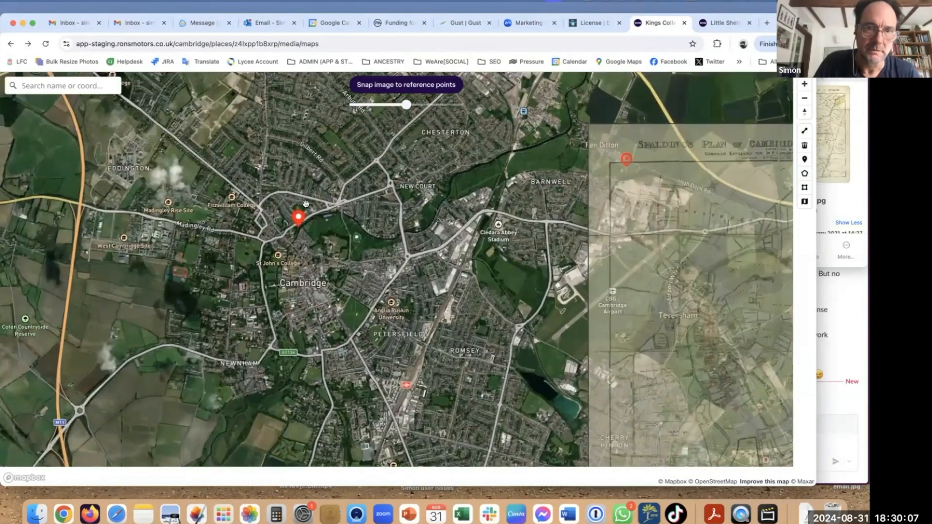
{"action": "scroll", "coordinate": [297, 227], "scroll_direction": "up", "scroll_amount": 3}
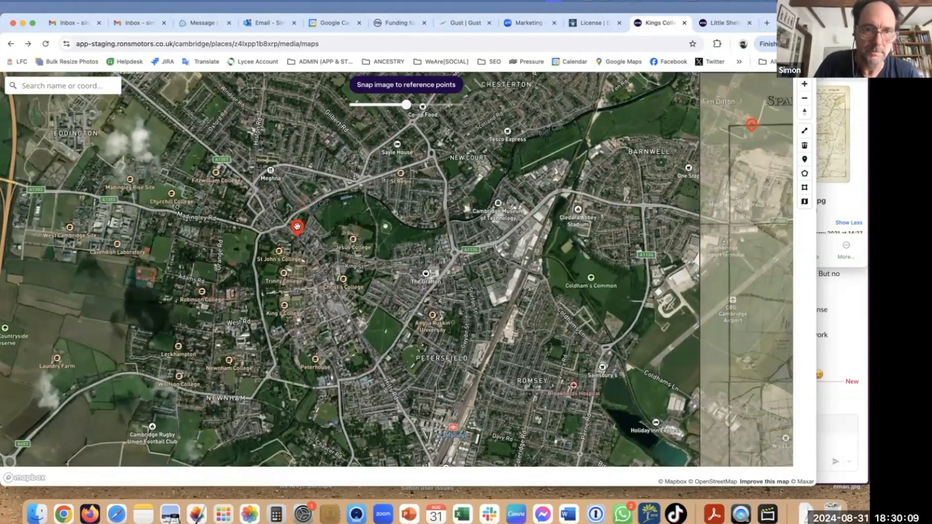
{"action": "scroll", "coordinate": [290, 302], "scroll_direction": "up", "scroll_amount": 5}
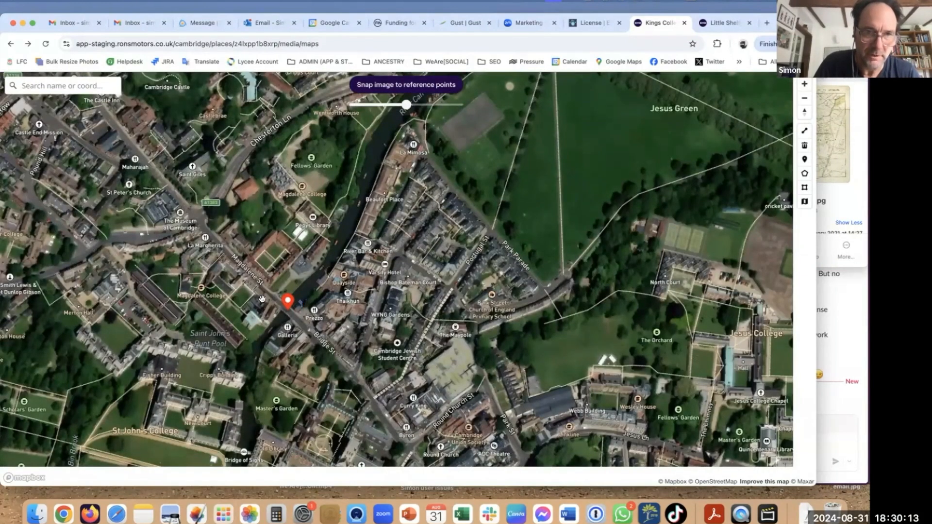
{"action": "scroll", "coordinate": [434, 306], "scroll_direction": "down", "scroll_amount": 3}
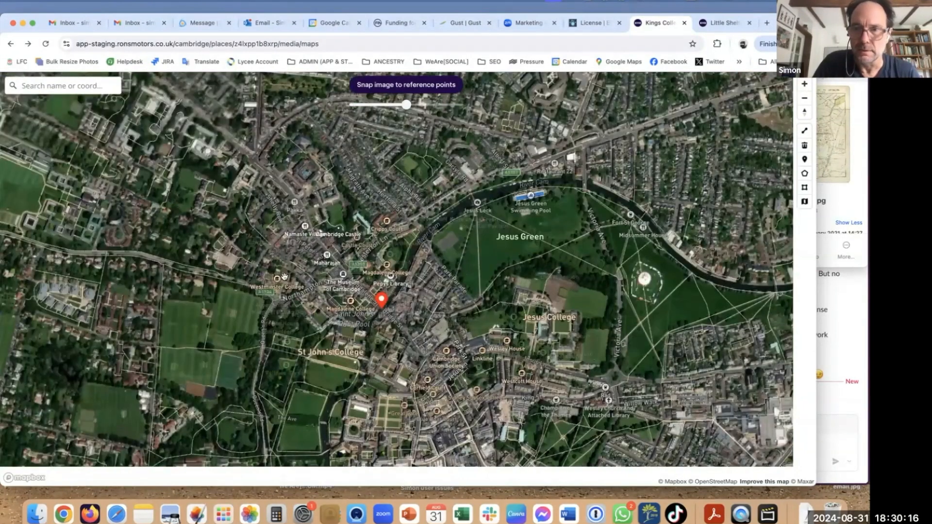
{"action": "scroll", "coordinate": [482, 285], "scroll_direction": "down", "scroll_amount": 2}
{"action": "scroll", "coordinate": [270, 287], "scroll_direction": "down", "scroll_amount": 2}
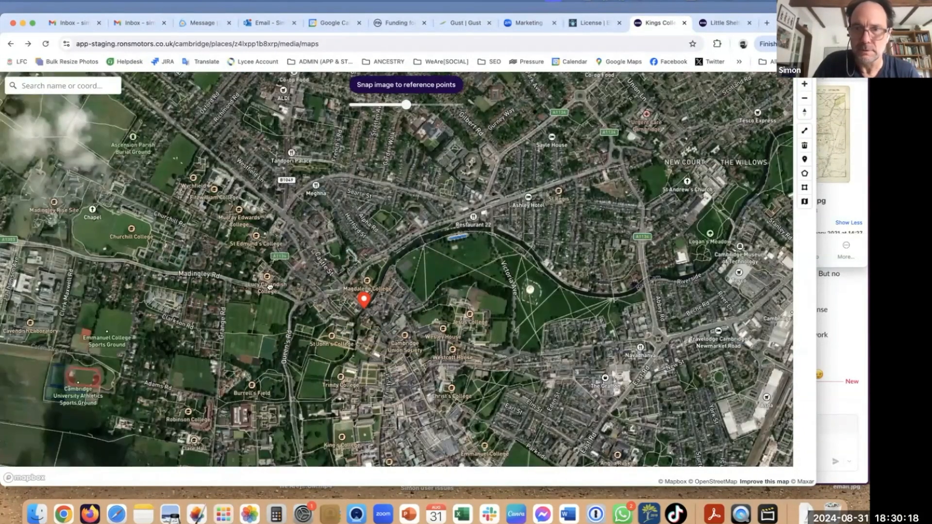
- Place the overlay image's red reference point on the same river bridge as drawn on the 1881 plan
{"action": "left_click_drag", "start_coordinate": [650, 274], "coordinate": [247, 265]}
{"action": "left_click_drag", "start_coordinate": [398, 311], "coordinate": [213, 312]}
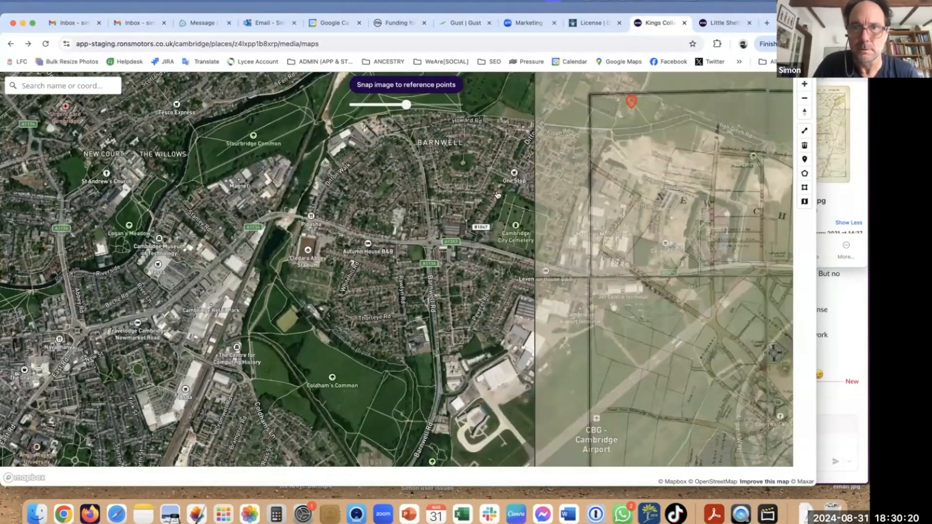
{"action": "left_click_drag", "start_coordinate": [577, 153], "coordinate": [487, 123]}
{"action": "mouse_move", "coordinate": [541, 267]}
{"action": "left_mouse_down"}
{"action": "mouse_move", "coordinate": [572, 317]}
{"action": "mouse_move", "coordinate": [634, 365]}
{"action": "mouse_move", "coordinate": [683, 445]}
{"action": "left_mouse_up"}
{"action": "left_click", "coordinate": [683, 446]}
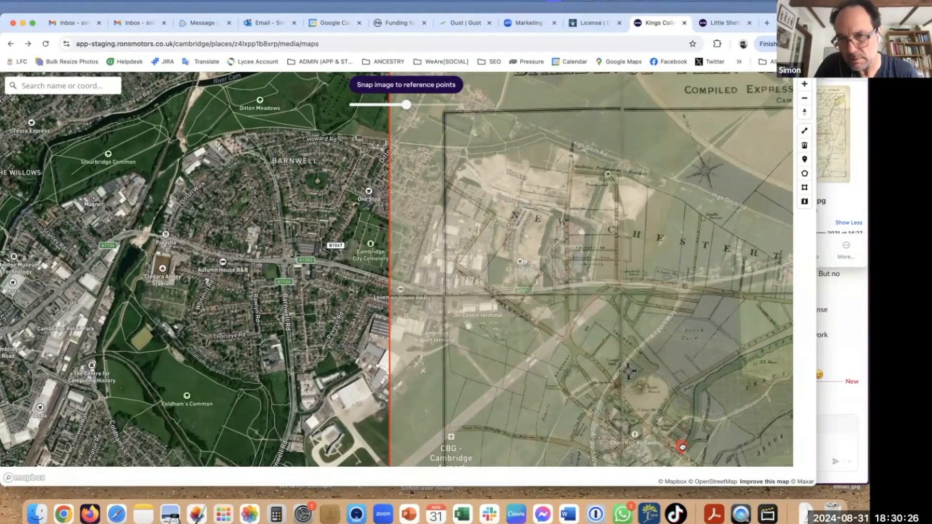
- Place the overlay image's blue reference point at the east corner of Parkers Piece on the 1881 plan
{"action": "scroll", "coordinate": [235, 356], "scroll_direction": "down", "scroll_amount": 1}
{"action": "scroll", "coordinate": [235, 356], "scroll_direction": "down", "scroll_amount": 2}
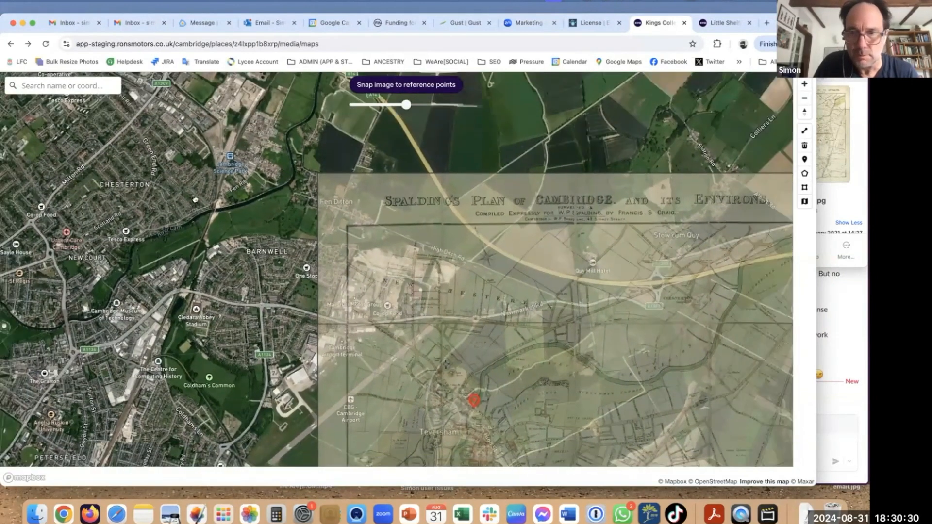
{"action": "scroll", "coordinate": [195, 200], "scroll_direction": "down", "scroll_amount": 2}
{"action": "left_click_drag", "start_coordinate": [626, 437], "coordinate": [600, 341]}
{"action": "left_click_drag", "start_coordinate": [641, 456], "coordinate": [529, 292]}
{"action": "scroll", "coordinate": [488, 301], "scroll_direction": "up", "scroll_amount": 5}
{"action": "left_click_drag", "start_coordinate": [574, 291], "coordinate": [541, 271]}
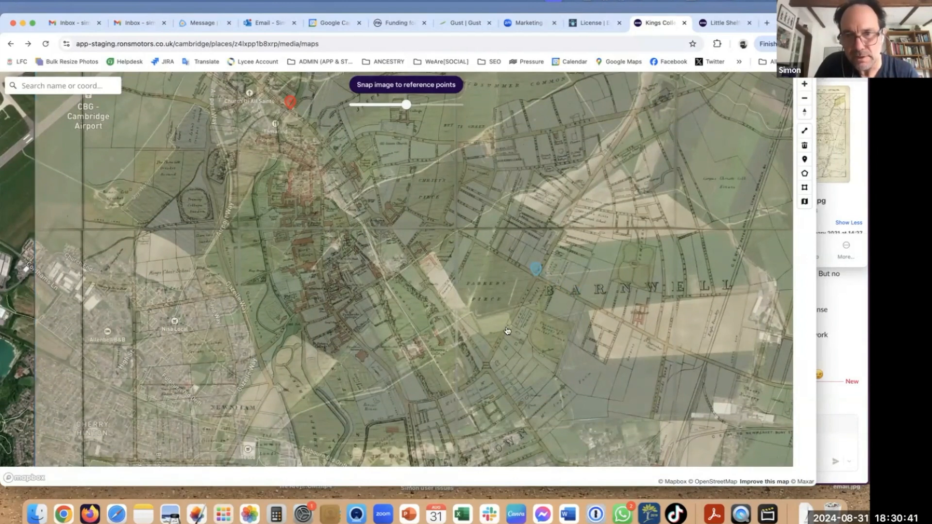
- Set the blue map reference point at the matching corner of the green near Anglia Ruskin University on the satellite map
{"action": "scroll", "coordinate": [114, 224], "scroll_direction": "down", "scroll_amount": 5}
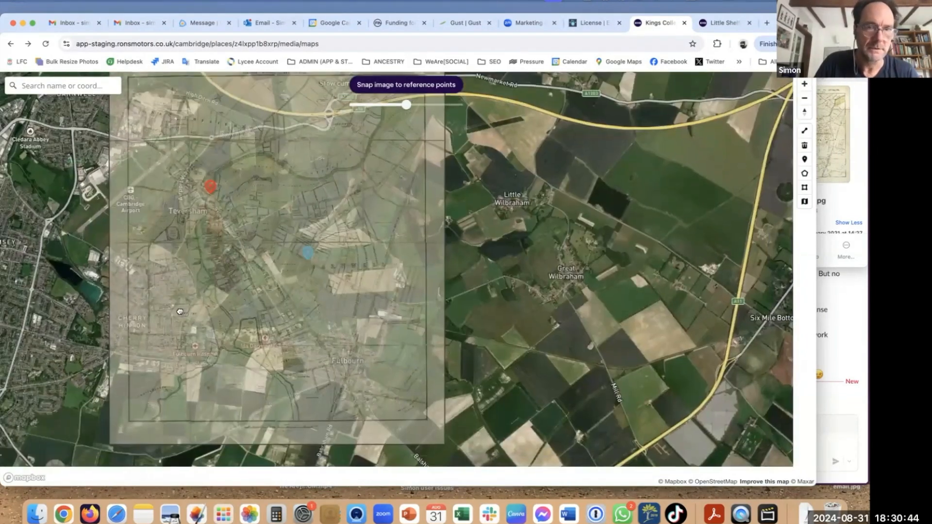
{"action": "left_click_drag", "start_coordinate": [141, 295], "coordinate": [235, 326]}
{"action": "scroll", "coordinate": [202, 288], "scroll_direction": "down", "scroll_amount": 5}
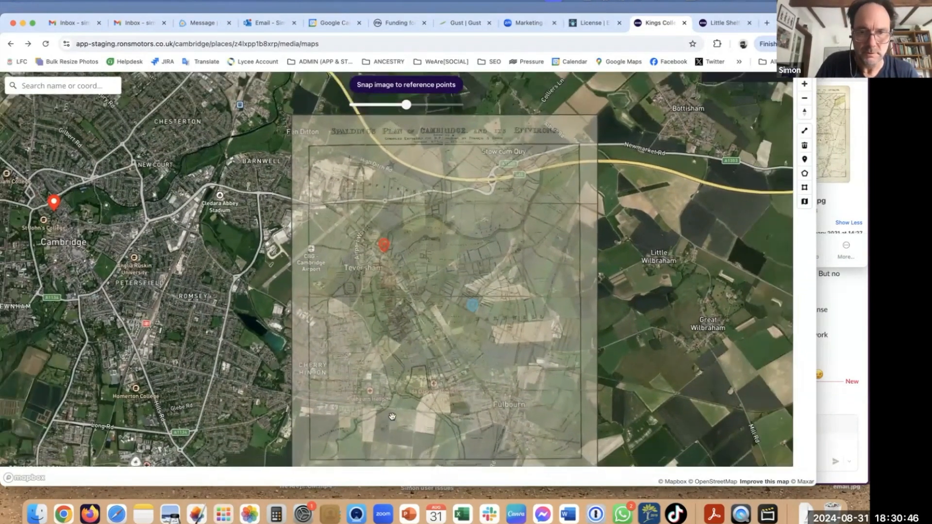
{"action": "scroll", "coordinate": [201, 289], "scroll_direction": "down", "scroll_amount": 3}
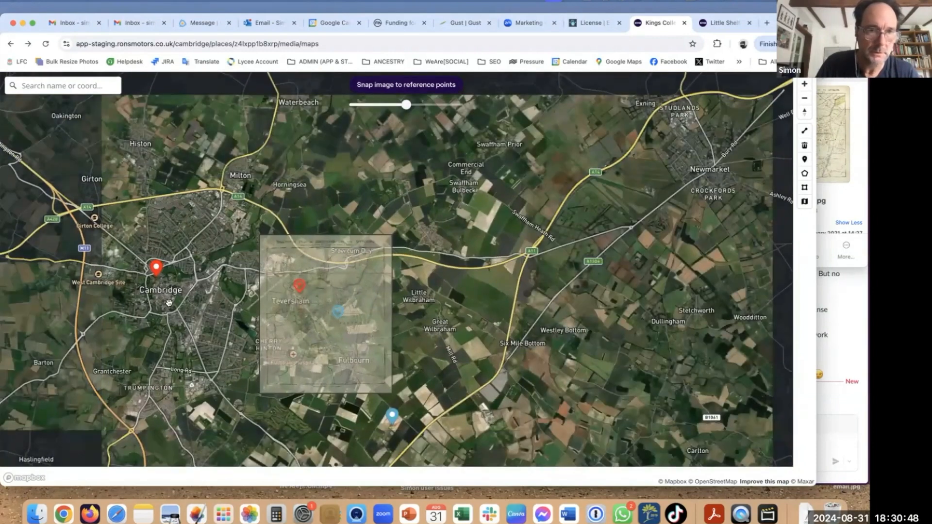
{"action": "scroll", "coordinate": [295, 205], "scroll_direction": "up", "scroll_amount": 4}
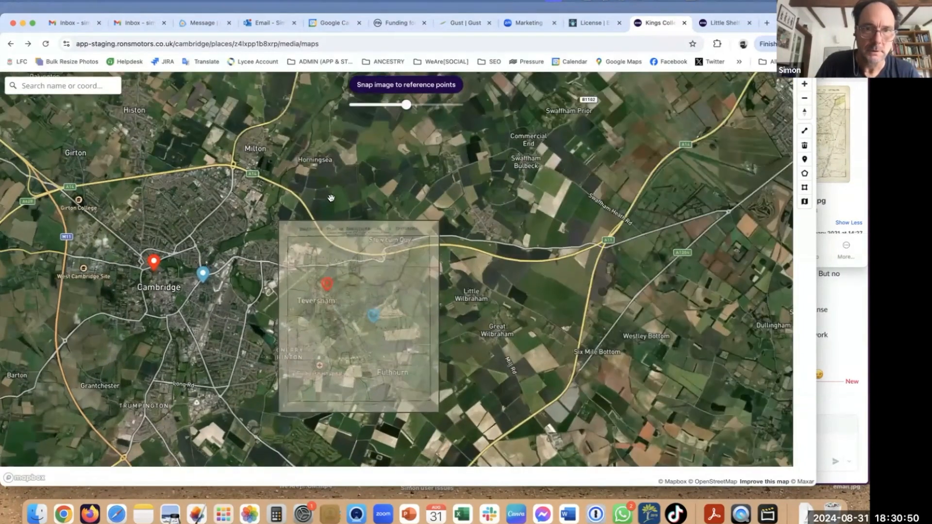
{"action": "scroll", "coordinate": [257, 282], "scroll_direction": "up", "scroll_amount": 5}
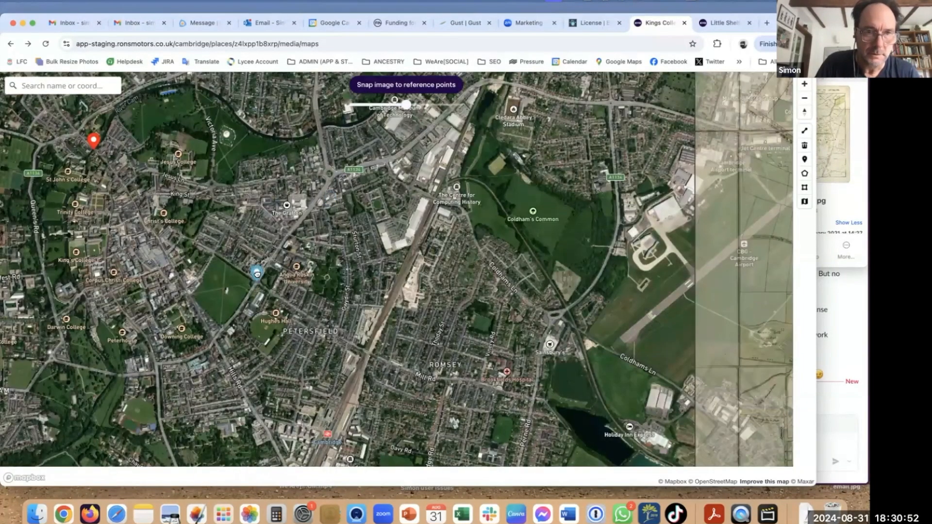
- Snap the 1881 image to the reference points, vary its transparency, leave it almost fully opaque and deselect it
{"action": "left_click", "coordinate": [420, 90]}
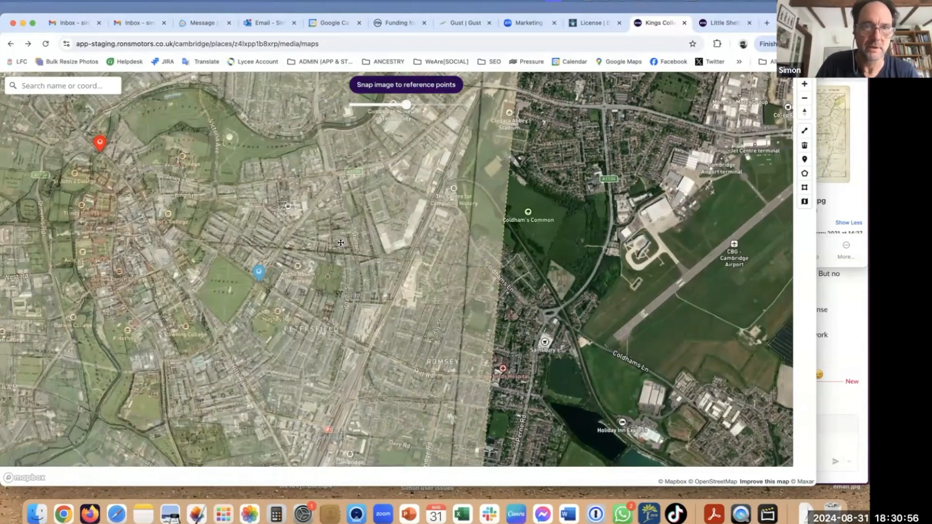
{"action": "scroll", "coordinate": [341, 243], "scroll_direction": "down", "scroll_amount": 3}
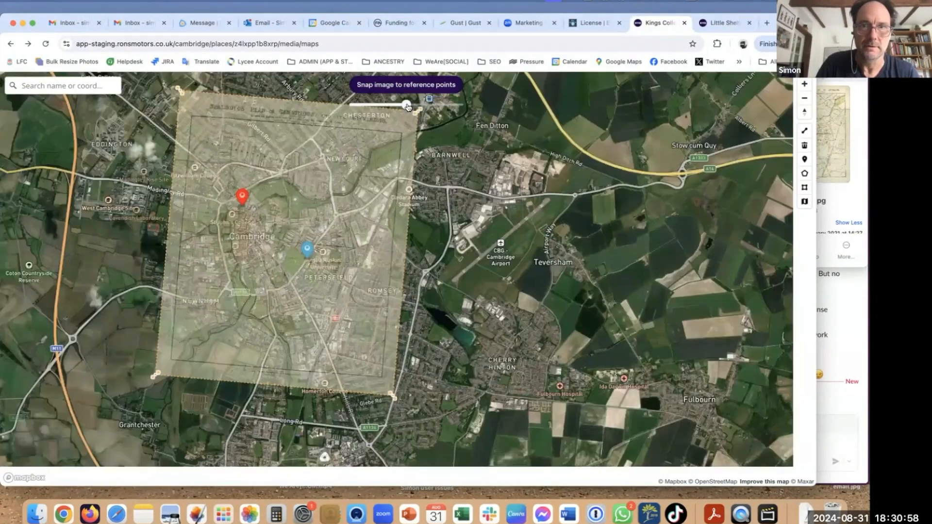
{"action": "left_click_drag", "start_coordinate": [408, 107], "coordinate": [357, 107]}
{"action": "left_click_drag", "start_coordinate": [440, 100], "coordinate": [464, 99]}
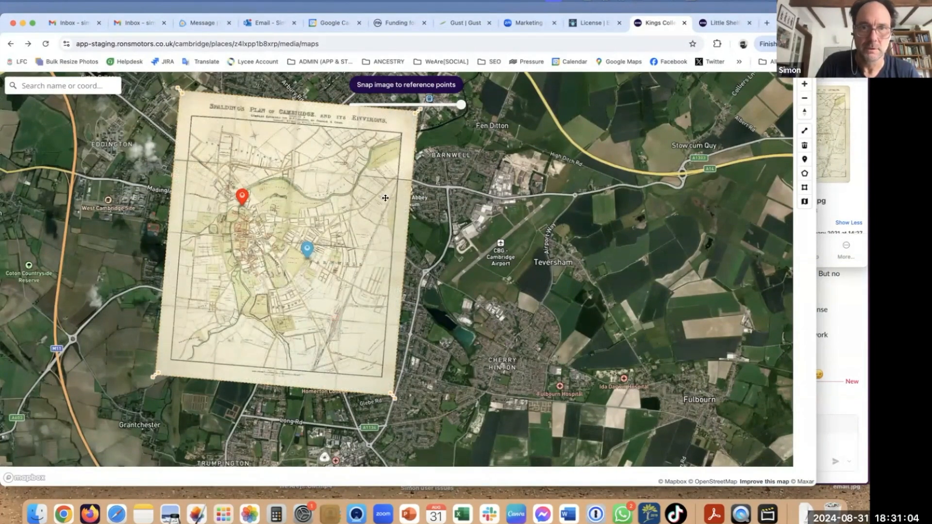
{"action": "mouse_move", "coordinate": [461, 108]}
{"action": "left_mouse_down"}
{"action": "mouse_move", "coordinate": [362, 114]}
{"action": "mouse_move", "coordinate": [459, 118]}
{"action": "left_mouse_up"}
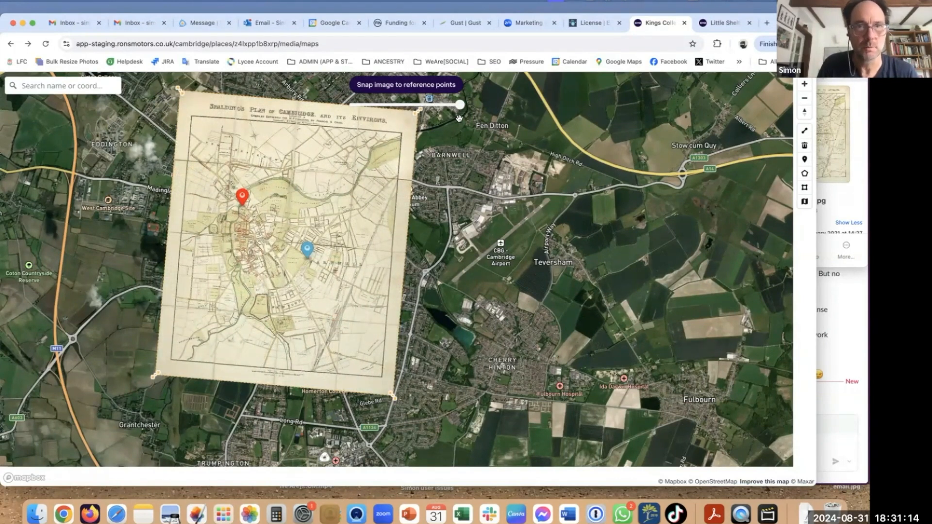
{"action": "left_click", "coordinate": [522, 286]}
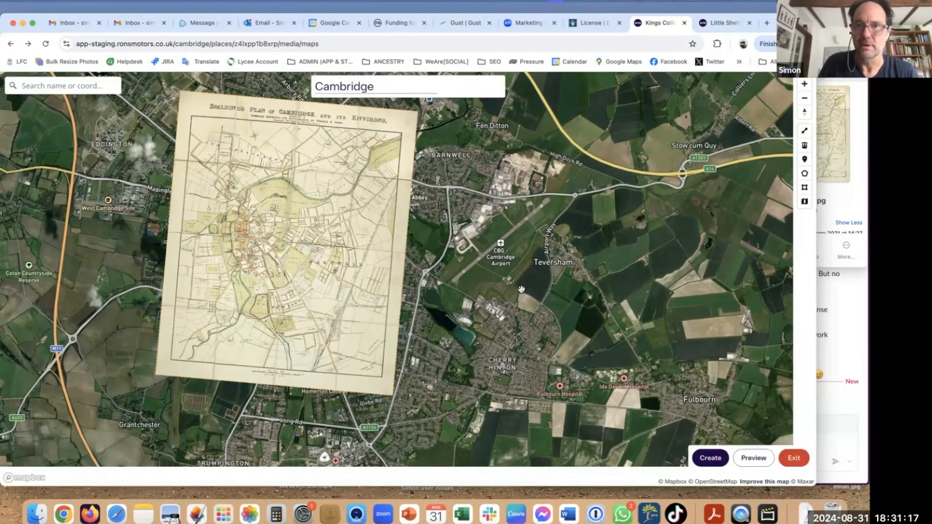
- Add a marker at Barnwell on the map with the title "Barnwell" and the description "wcwcw"
{"action": "left_click", "coordinate": [805, 159]}
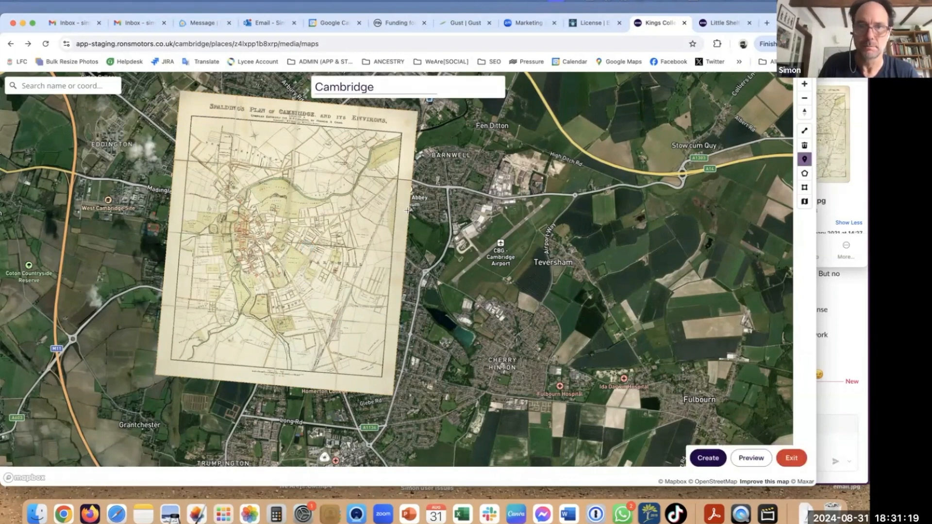
{"action": "left_click", "coordinate": [447, 185]}
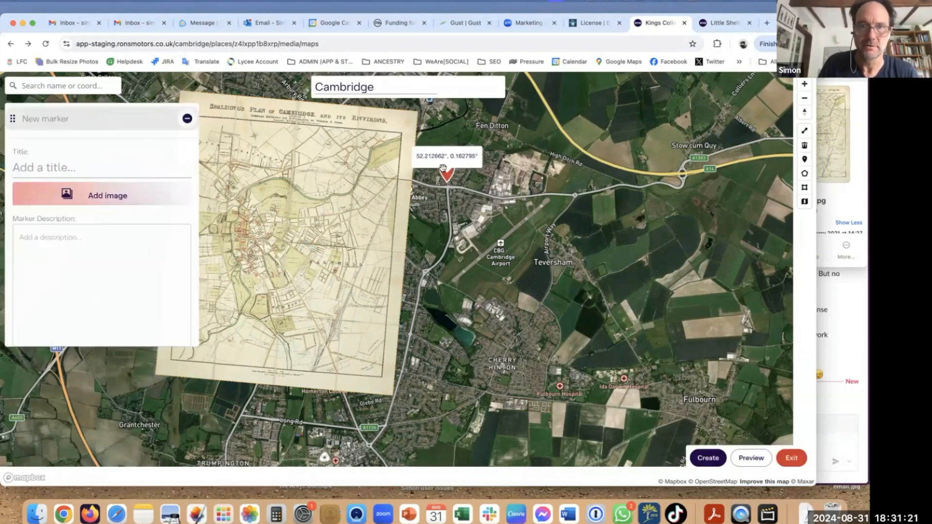
{"action": "left_click", "coordinate": [47, 172]}
{"action": "type", "text": "Barnwell"}
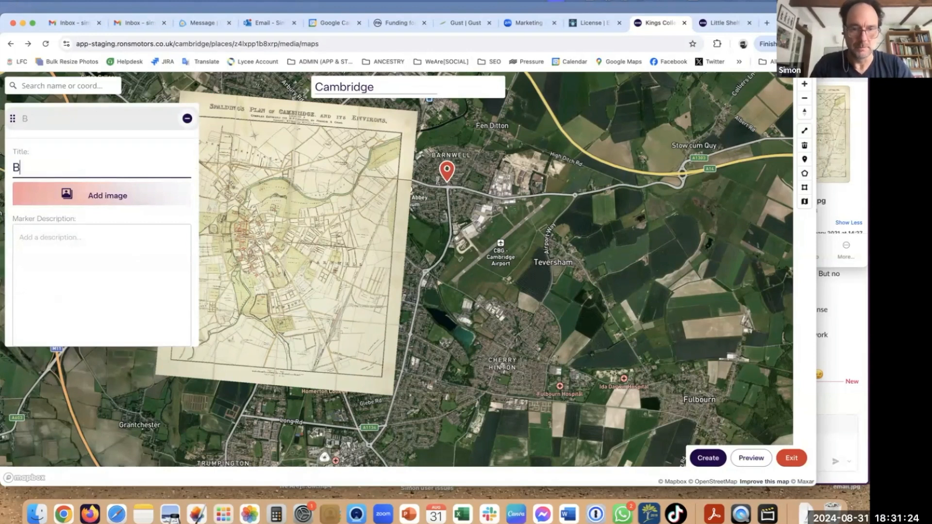
{"action": "left_click", "coordinate": [27, 282]}
{"action": "type", "text": "wcwcw"}
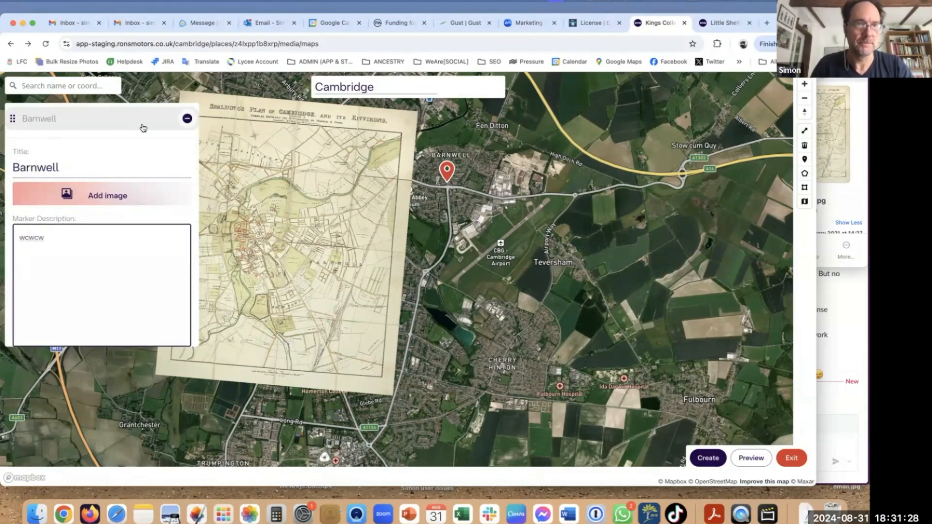
- Search the map for "kings" and add the archive place Kings College Chapel to the map
{"action": "left_click", "coordinate": [97, 138]}
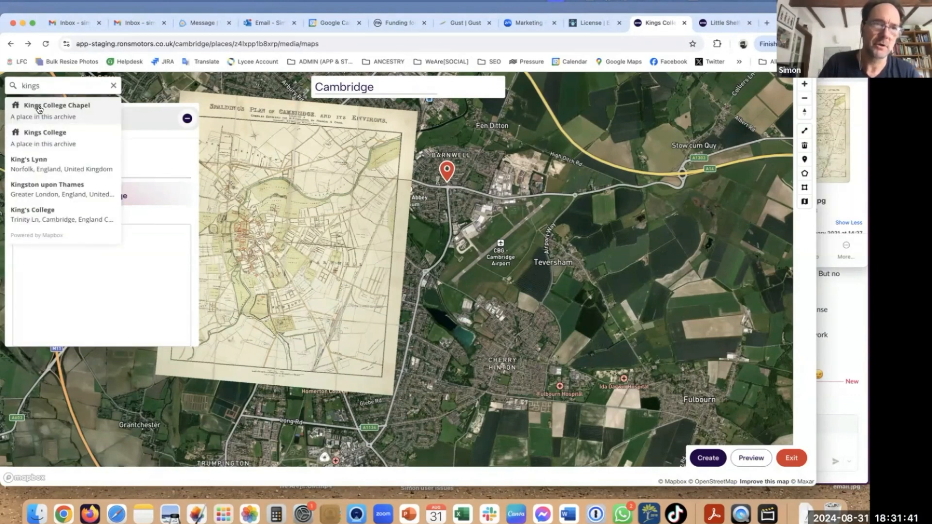
{"action": "left_click", "coordinate": [49, 108]}
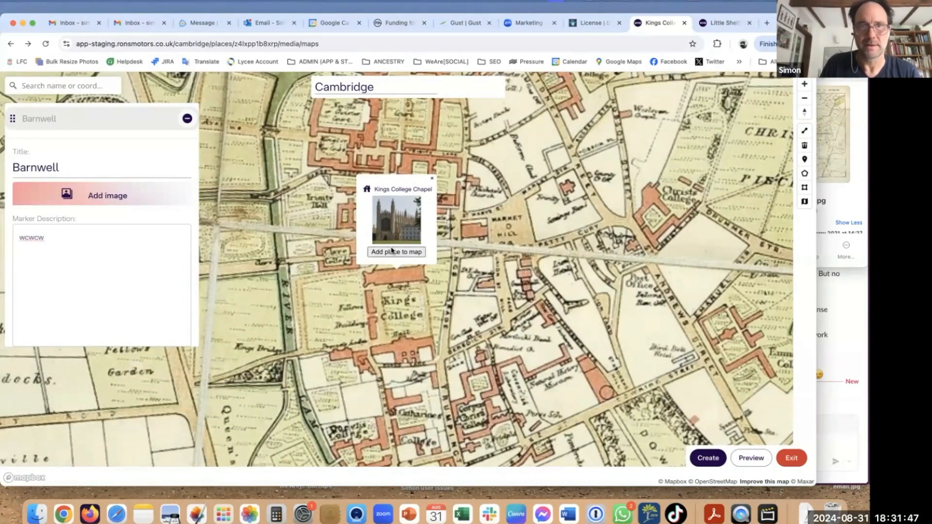
{"action": "left_click", "coordinate": [396, 252]}
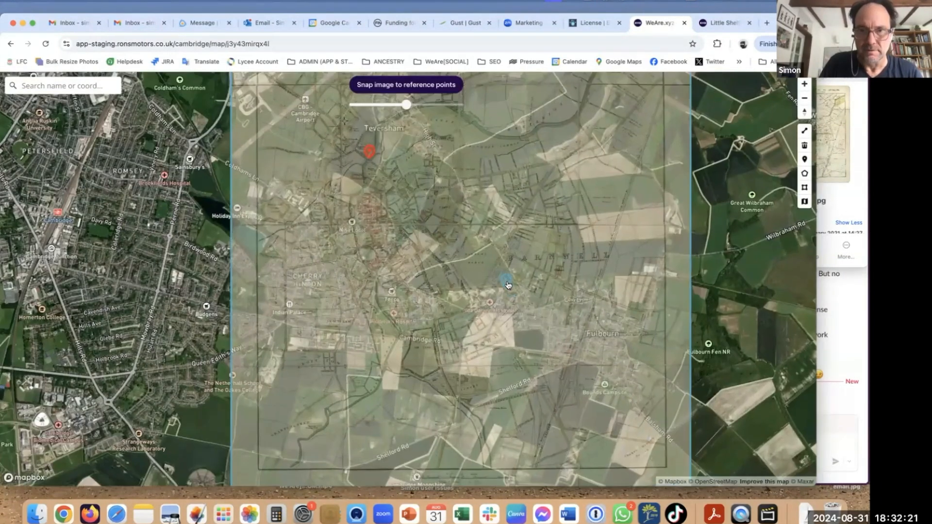
- Move the red map reference point from outside the city to central Cambridge on the satellite map
{"action": "scroll", "coordinate": [507, 285], "scroll_direction": "down", "scroll_amount": 5}
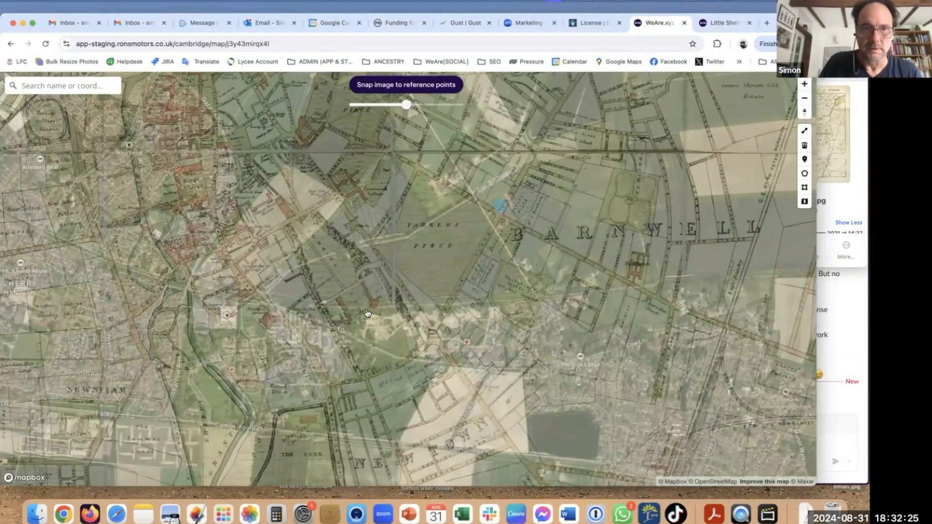
{"action": "scroll", "coordinate": [368, 313], "scroll_direction": "up", "scroll_amount": 5}
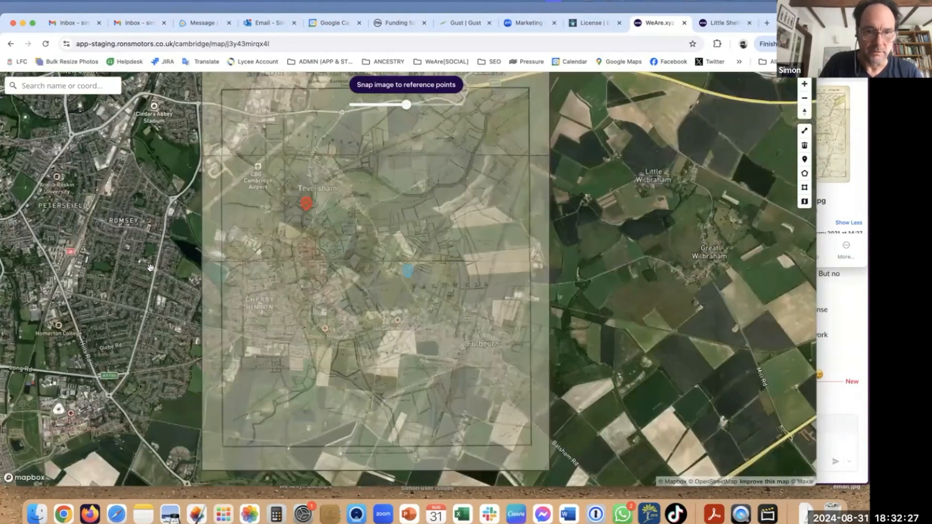
{"action": "scroll", "coordinate": [126, 371], "scroll_direction": "up", "scroll_amount": 3}
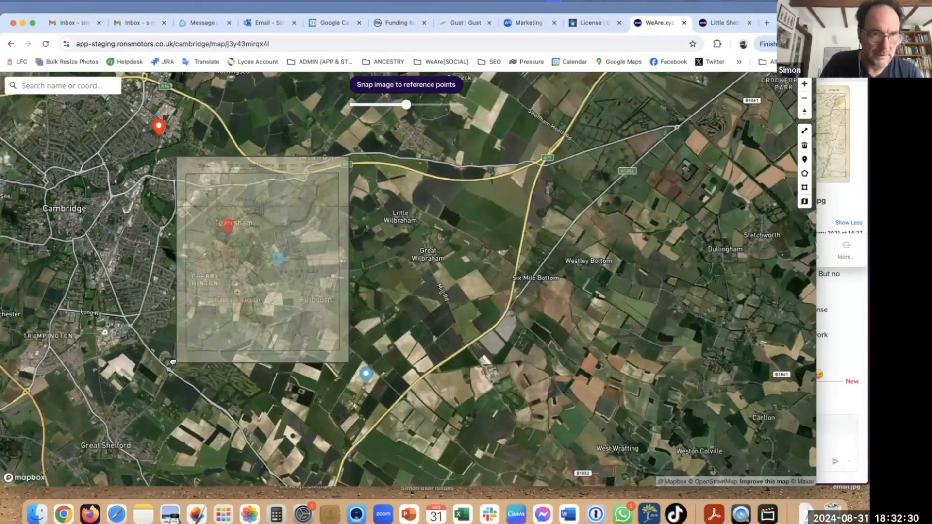
{"action": "left_click_drag", "start_coordinate": [90, 416], "coordinate": [119, 338]}
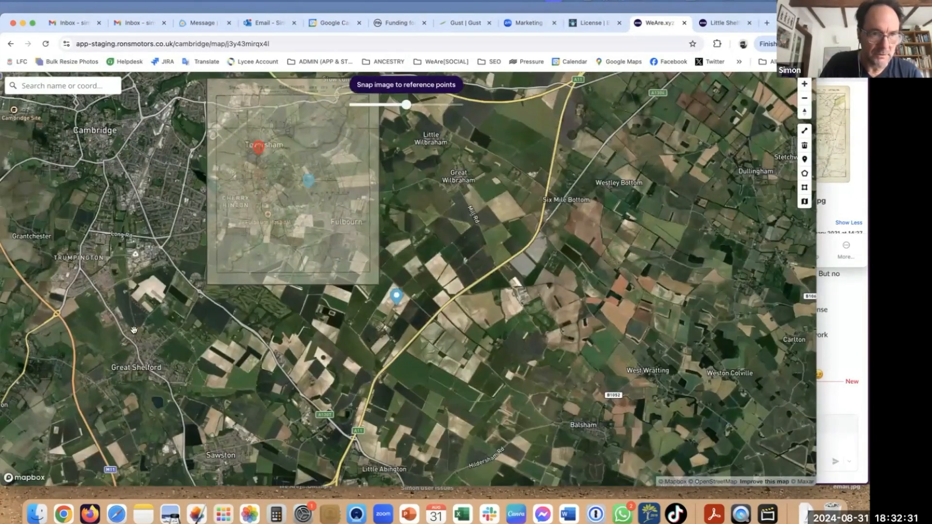
{"action": "left_click_drag", "start_coordinate": [102, 385], "coordinate": [112, 330]}
{"action": "left_click_drag", "start_coordinate": [164, 305], "coordinate": [180, 300]}
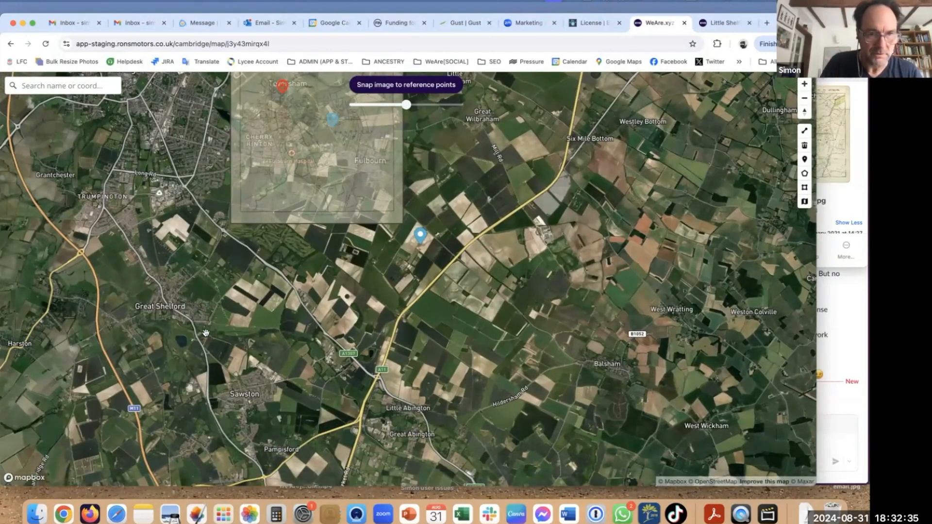
{"action": "left_click_drag", "start_coordinate": [207, 380], "coordinate": [222, 461]}
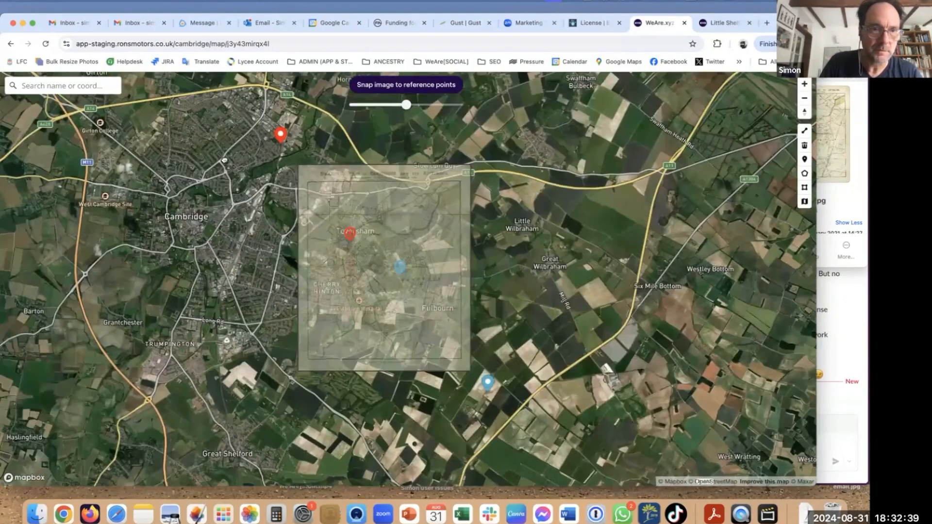
{"action": "left_click", "coordinate": [191, 183]}
{"action": "scroll", "coordinate": [169, 236], "scroll_direction": "up", "scroll_amount": 3}
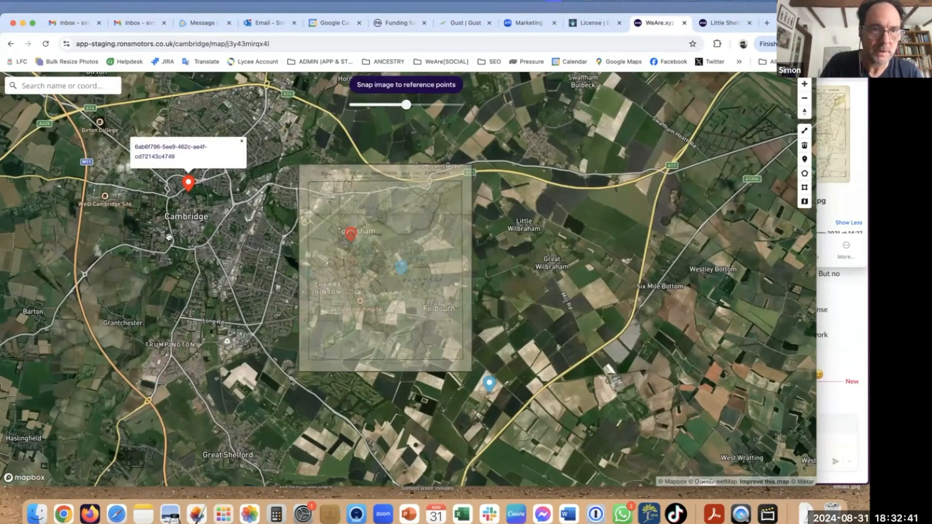
- Refine the red map reference point onto the Bridge Street river crossing beside Magdalene College
{"action": "scroll", "coordinate": [169, 237], "scroll_direction": "up", "scroll_amount": 5}
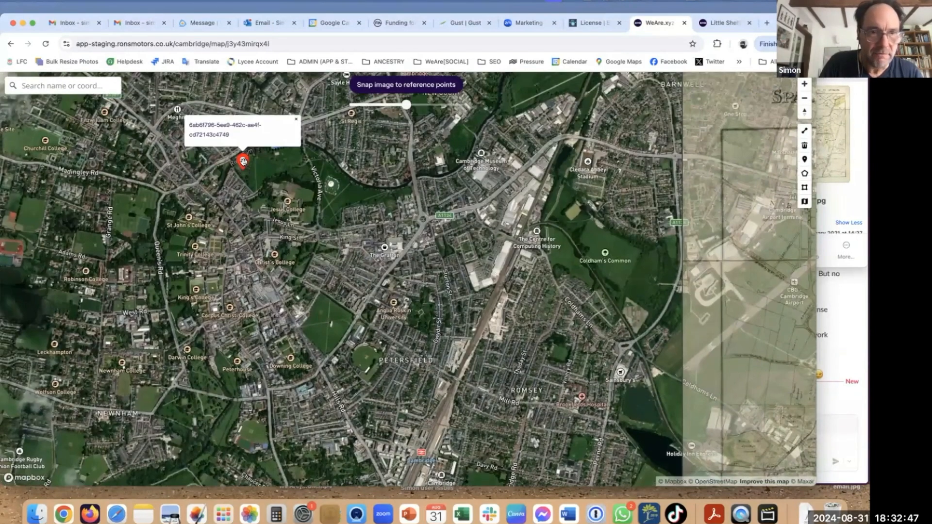
{"action": "left_click_drag", "start_coordinate": [243, 162], "coordinate": [219, 190]}
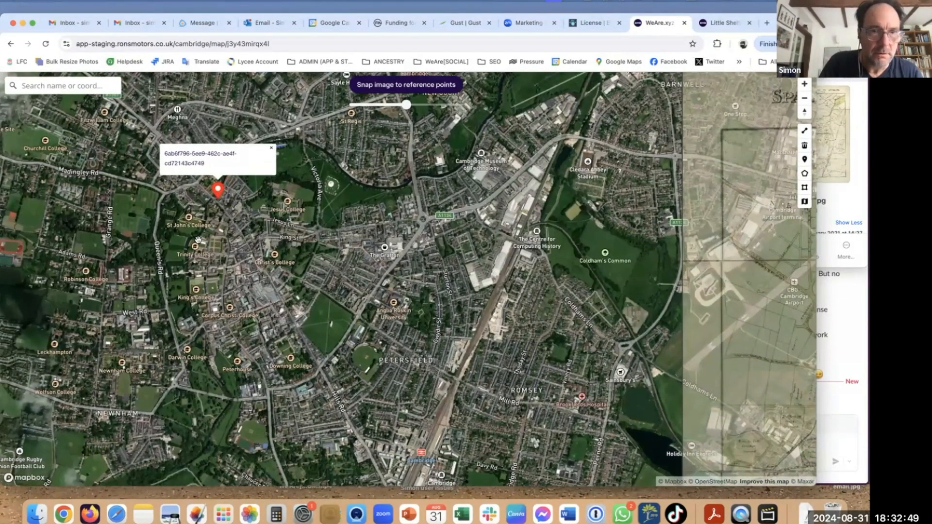
{"action": "scroll", "coordinate": [198, 239], "scroll_direction": "down", "scroll_amount": 1}
{"action": "scroll", "coordinate": [198, 239], "scroll_direction": "up", "scroll_amount": 2}
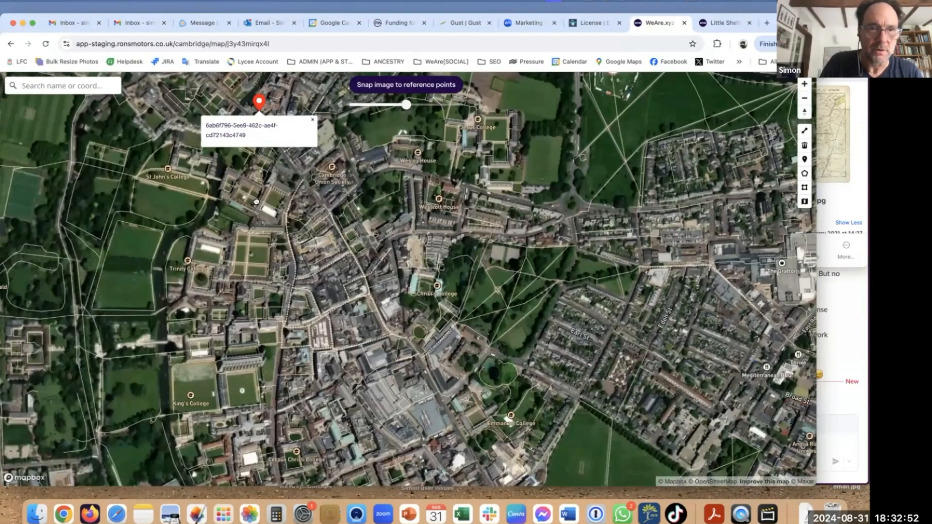
{"action": "mouse_move", "coordinate": [259, 111]}
{"action": "left_mouse_down"}
{"action": "mouse_move", "coordinate": [254, 204]}
{"action": "mouse_move", "coordinate": [237, 199]}
{"action": "left_mouse_up"}
{"action": "scroll", "coordinate": [371, 272], "scroll_direction": "down", "scroll_amount": 1}
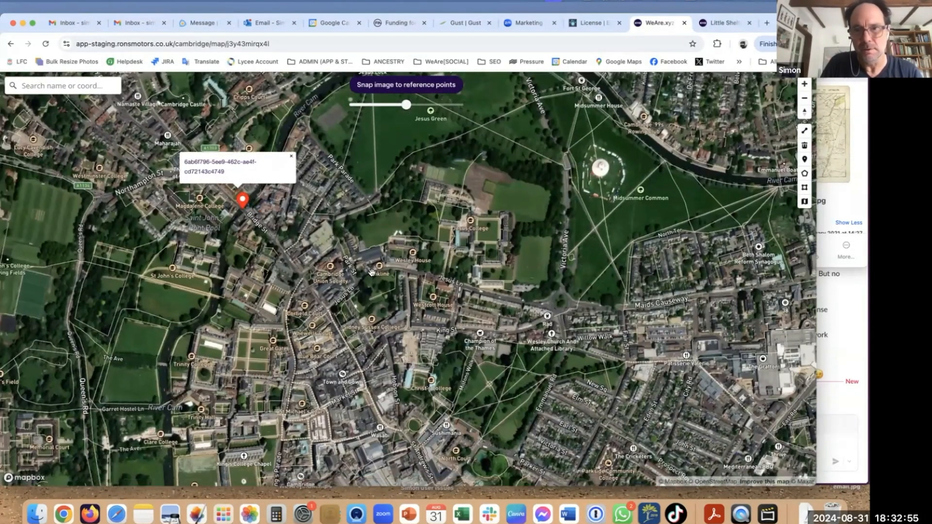
- Place the blue map reference point at the corner of the green beside Anglia Ruskin University, north of Petersfield
{"action": "scroll", "coordinate": [485, 374], "scroll_direction": "down", "scroll_amount": 8}
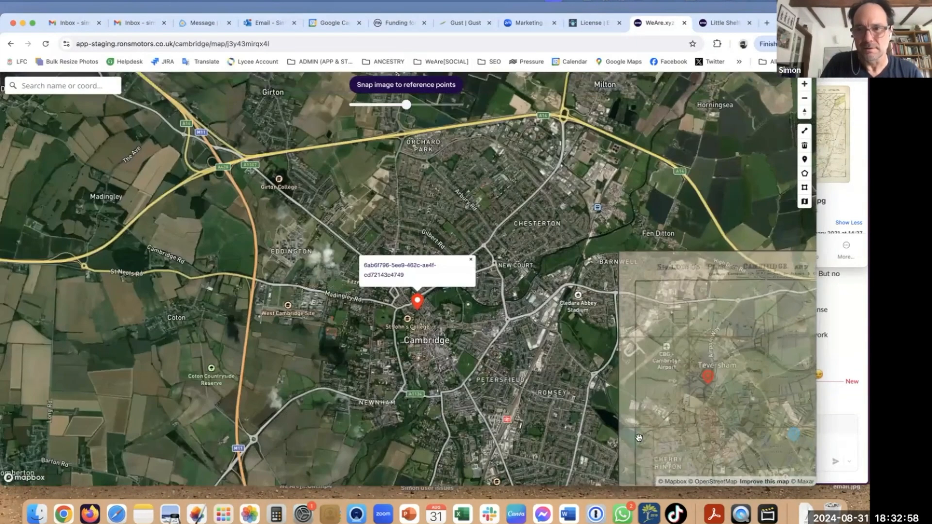
{"action": "left_click_drag", "start_coordinate": [671, 462], "coordinate": [412, 306]}
{"action": "left_click", "coordinate": [211, 194]}
{"action": "scroll", "coordinate": [197, 240], "scroll_direction": "up", "scroll_amount": 2}
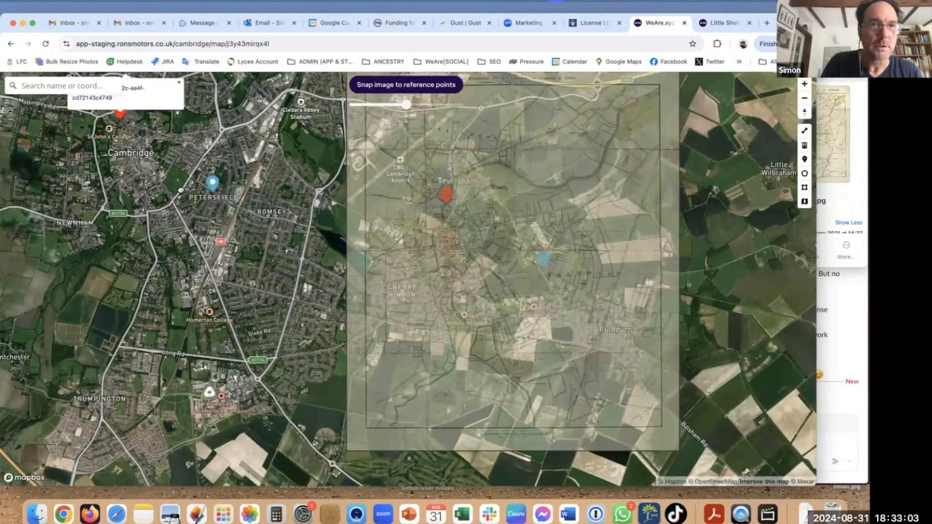
{"action": "scroll", "coordinate": [180, 189], "scroll_direction": "up", "scroll_amount": 3}
{"action": "left_click", "coordinate": [231, 248]}
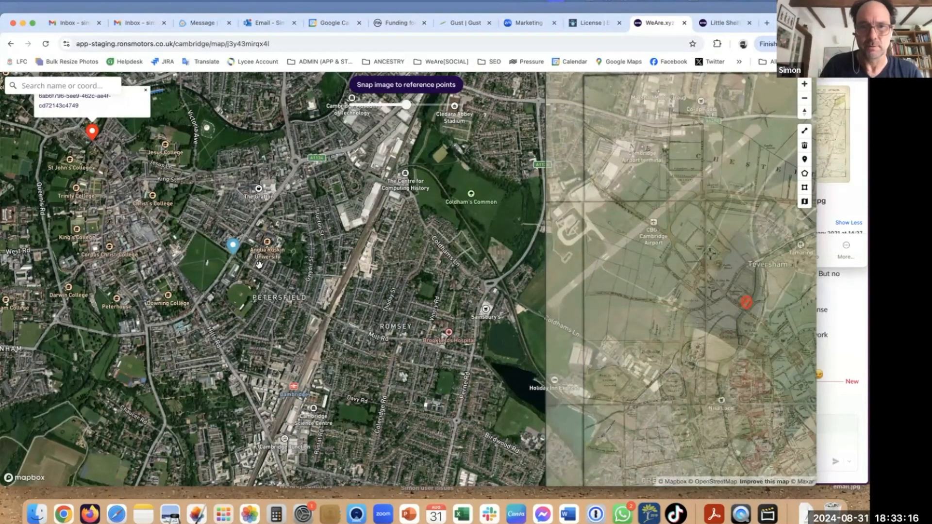
- Snap the historical image to the reference points and save the Cambridge map
{"action": "scroll", "coordinate": [259, 264], "scroll_direction": "down", "scroll_amount": 2}
{"action": "scroll", "coordinate": [259, 264], "scroll_direction": "down", "scroll_amount": 3}
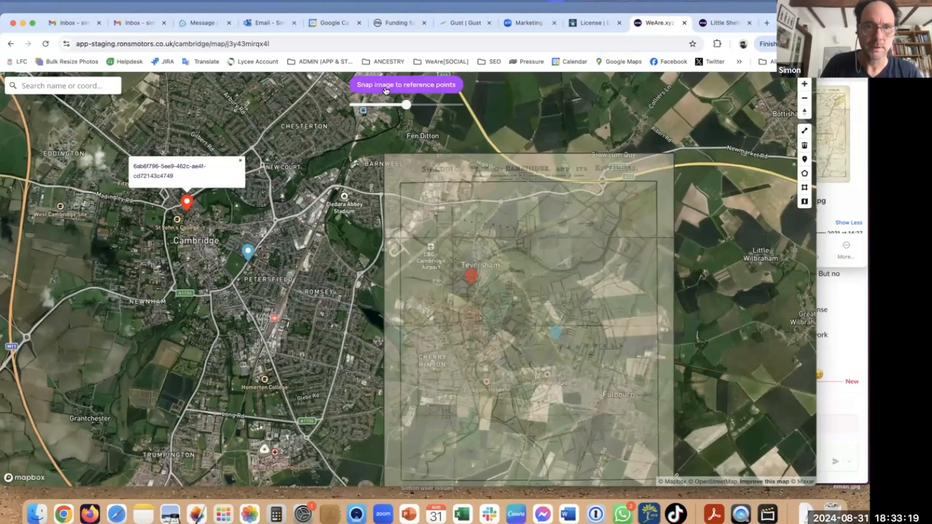
{"action": "left_click", "coordinate": [385, 88]}
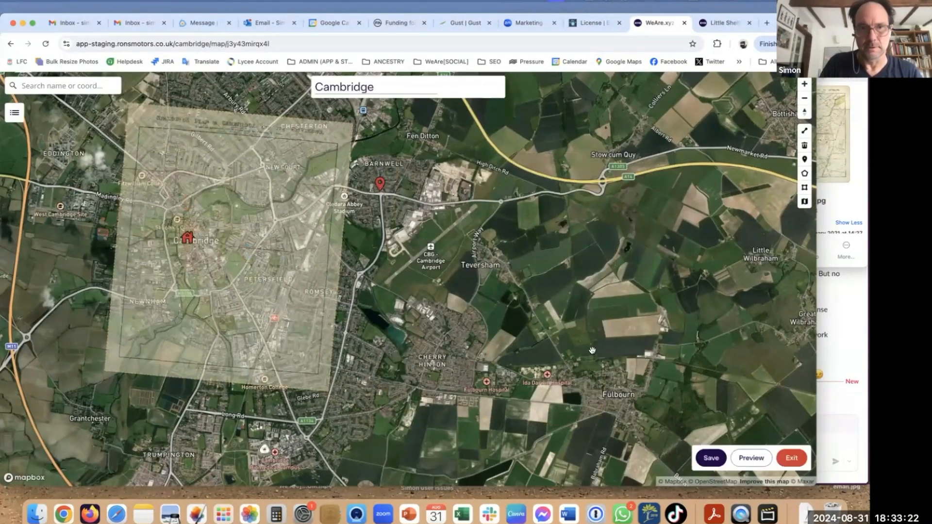
{"action": "left_click", "coordinate": [711, 459]}
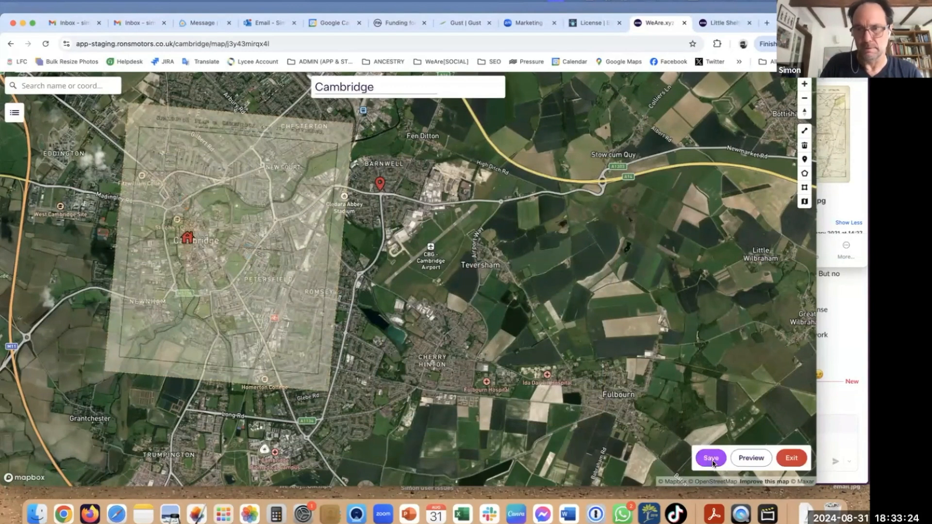
- View the saved map and open Kings College Chapel from its place list with the 3D flyby
{"action": "left_click", "coordinate": [291, 262]}
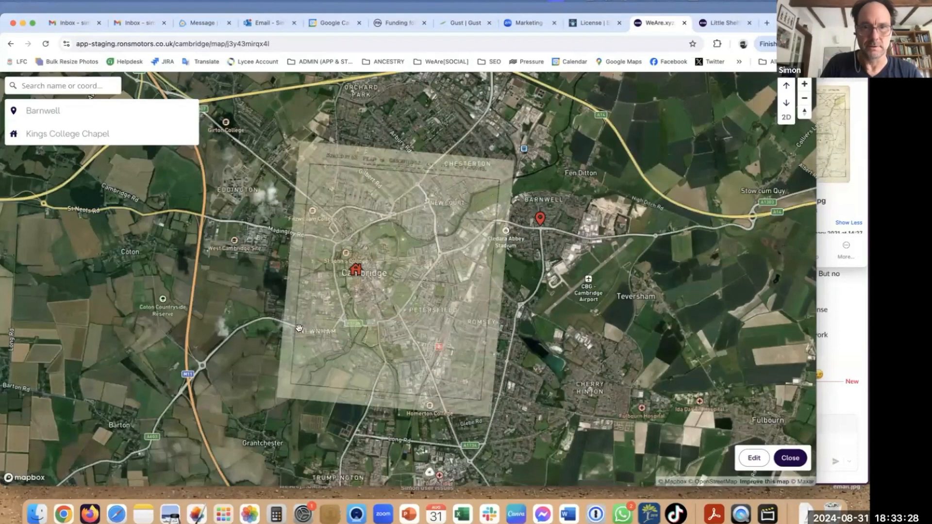
{"action": "left_click", "coordinate": [90, 137]}
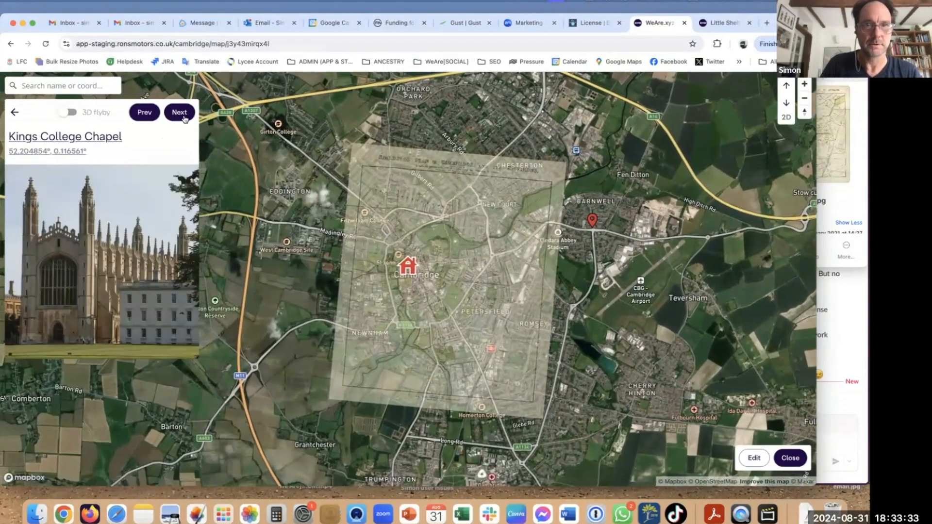
{"action": "left_click", "coordinate": [180, 113]}
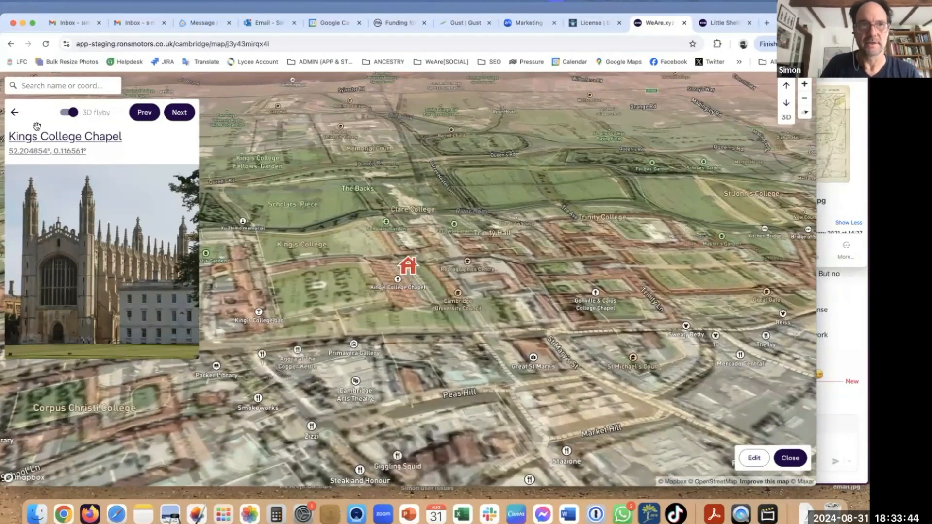
- Open the Kings College Chapel archive page, read through its description and return to the map
{"action": "left_click", "coordinate": [46, 137]}
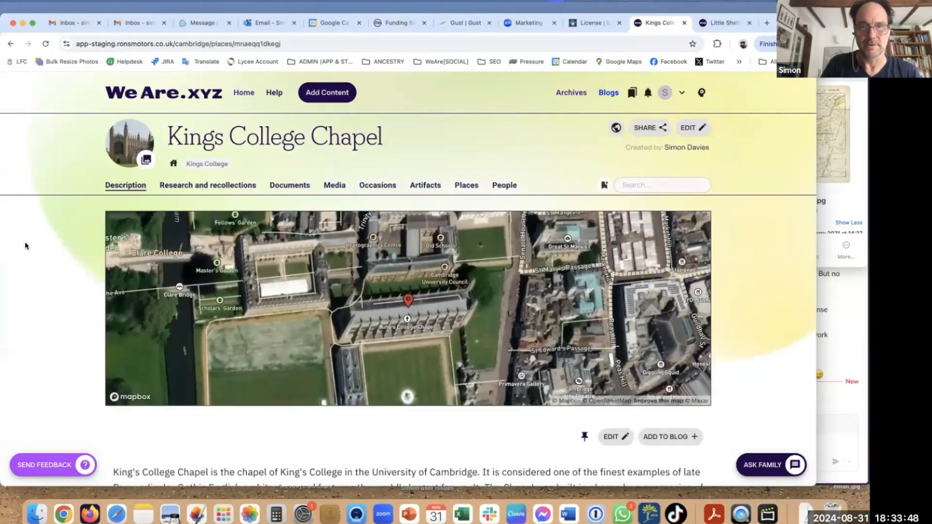
{"action": "scroll", "coordinate": [26, 246], "scroll_direction": "down", "scroll_amount": 10}
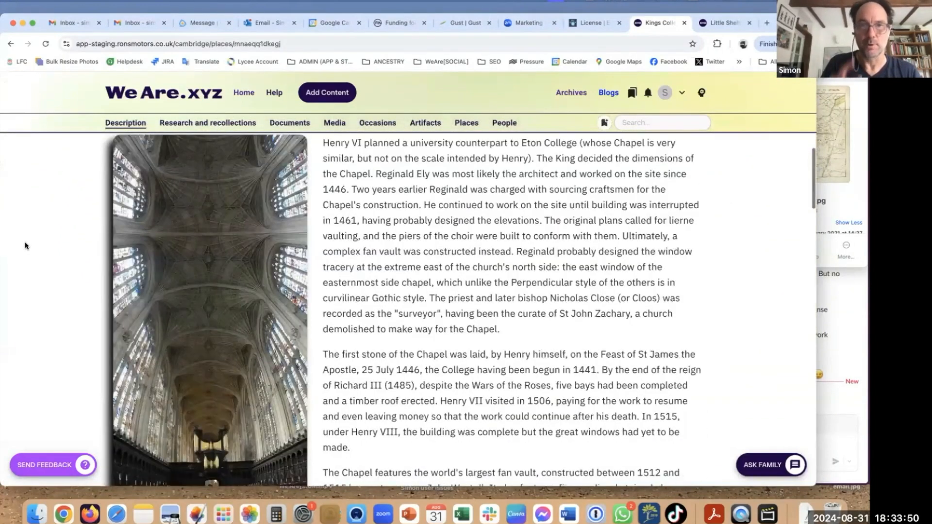
{"action": "scroll", "coordinate": [26, 246], "scroll_direction": "down", "scroll_amount": 5}
{"action": "scroll", "coordinate": [25, 245], "scroll_direction": "up", "scroll_amount": 15}
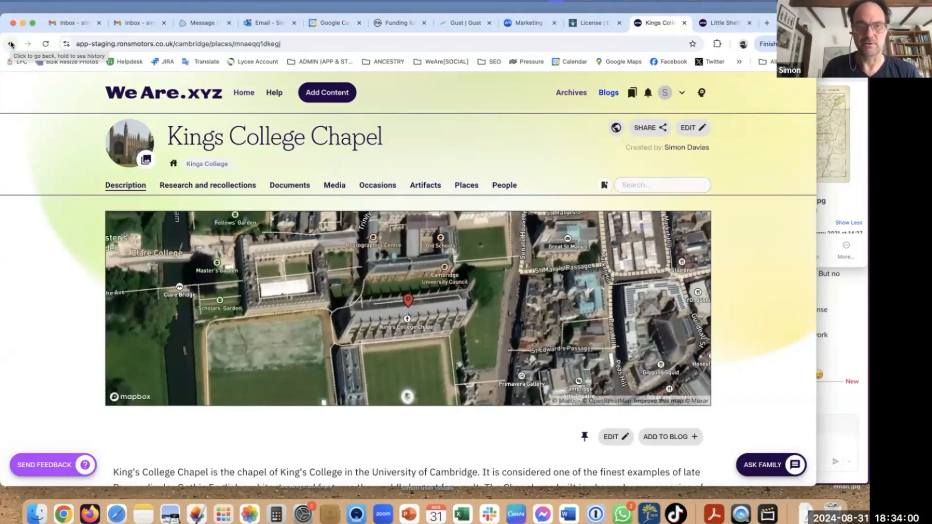
{"action": "left_click", "coordinate": [11, 45]}
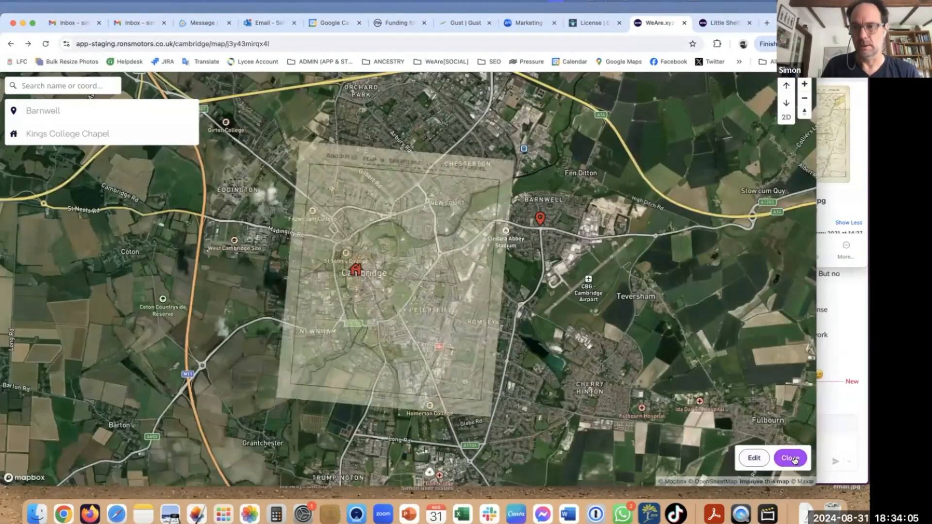
- Close the Cambridge map and create a map titled "New map" among the Kings College maps
{"action": "left_click", "coordinate": [790, 458]}
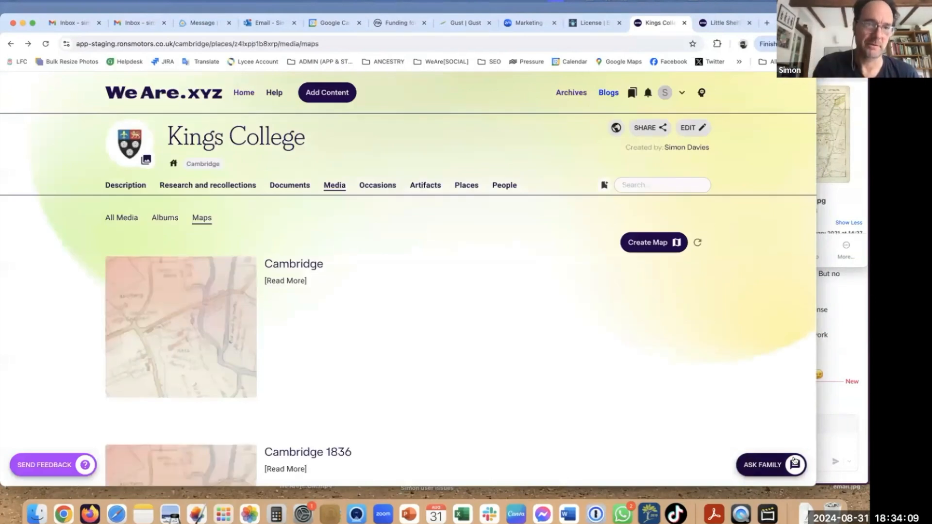
{"action": "left_click", "coordinate": [648, 246]}
{"action": "type", "text": "map"}
{"action": "left_click", "coordinate": [336, 202]}
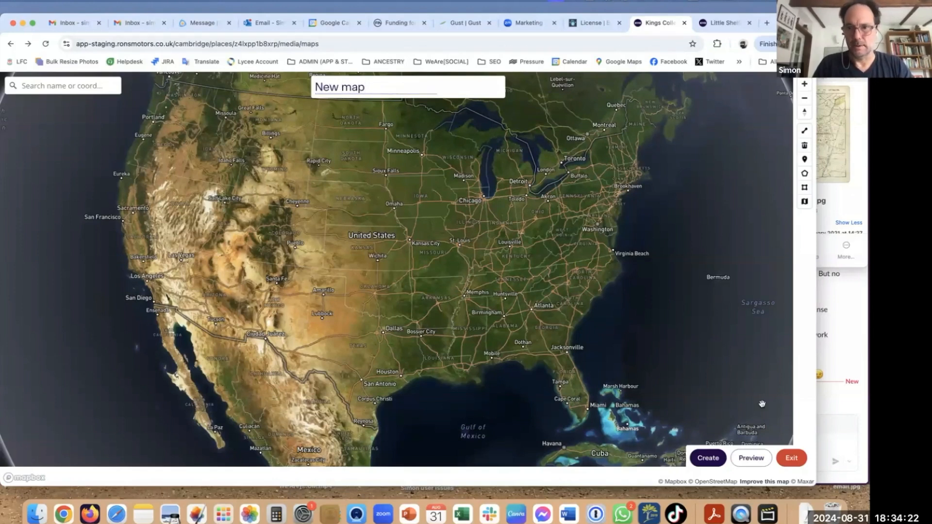
{"action": "left_click", "coordinate": [708, 458]}
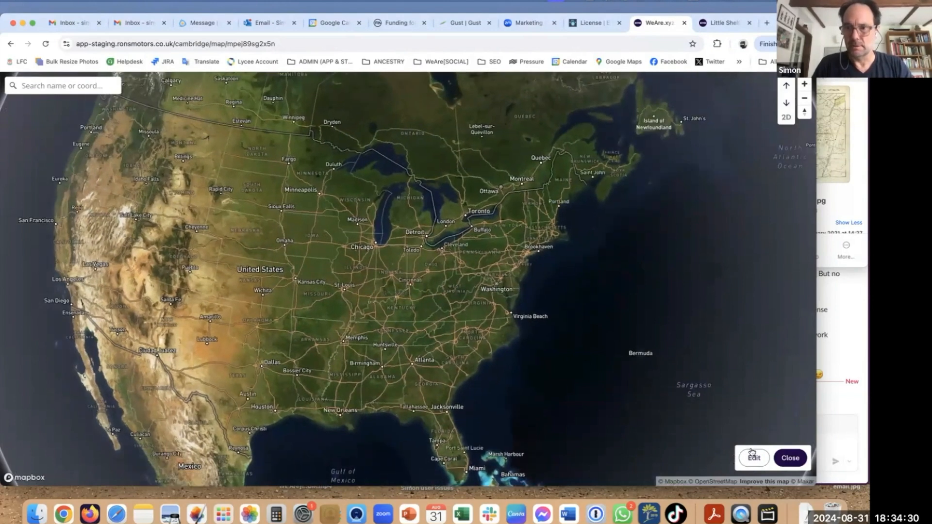
- Edit the new map, overlay the newest historical plan from the media library on Cambridge and save it
{"action": "left_click", "coordinate": [753, 457]}
{"action": "left_click", "coordinate": [804, 201]}
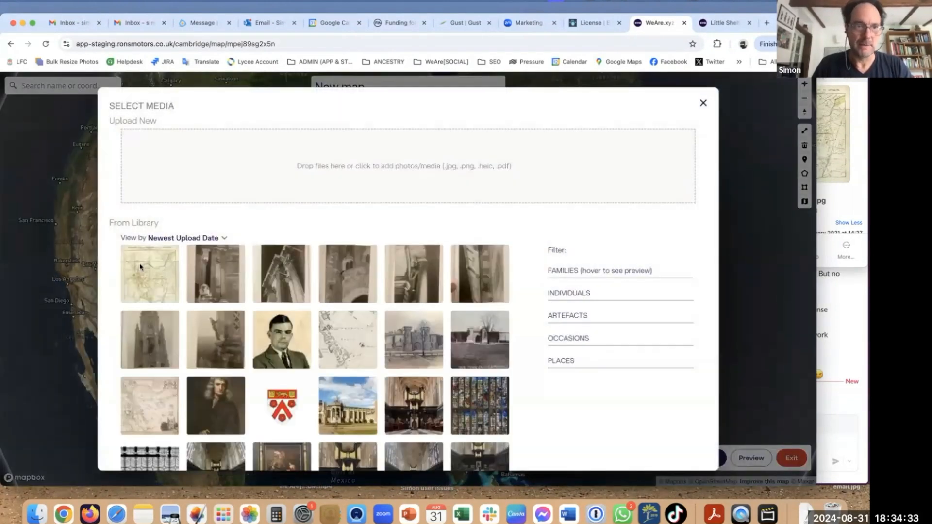
{"action": "mouse_move", "coordinate": [150, 273]}
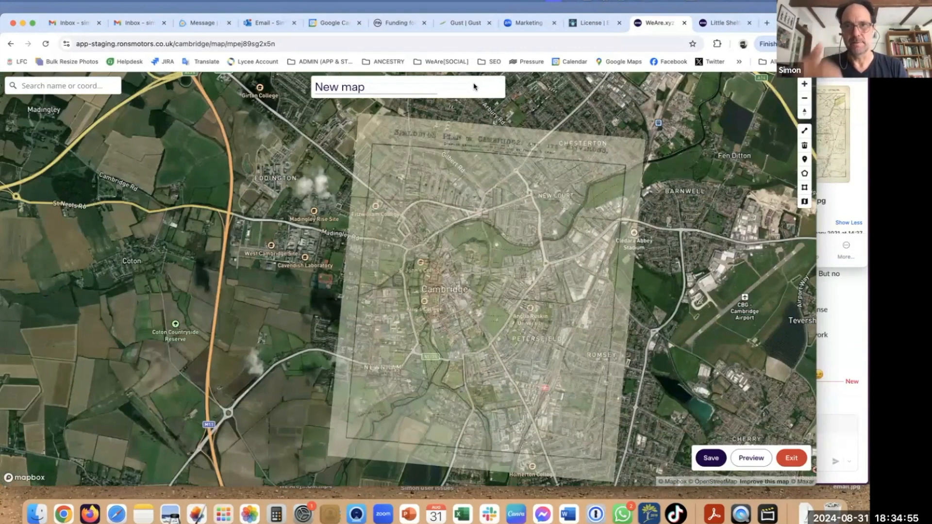
{"action": "left_click", "coordinate": [711, 459]}
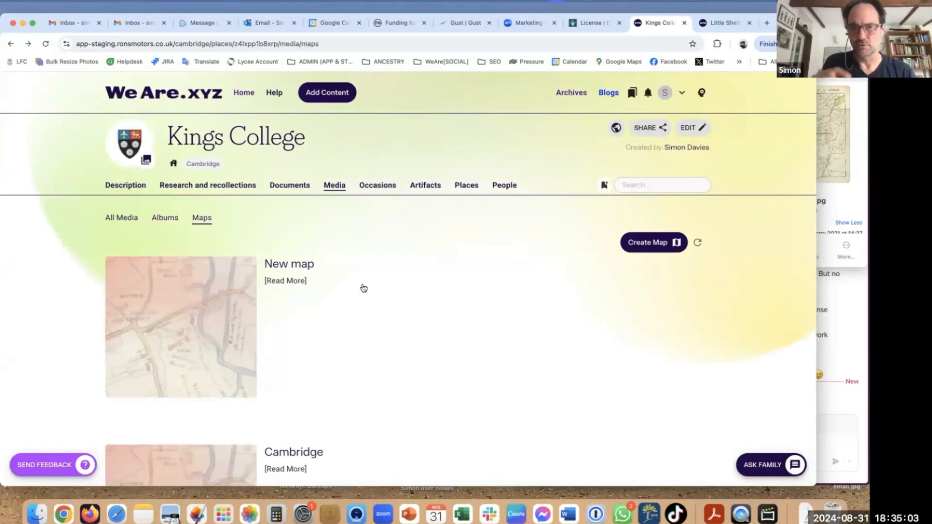
- Reopen "New map", compare its overlay with the modern streets around Parker's Piece, and open the map for editing
{"action": "left_click", "coordinate": [295, 267]}
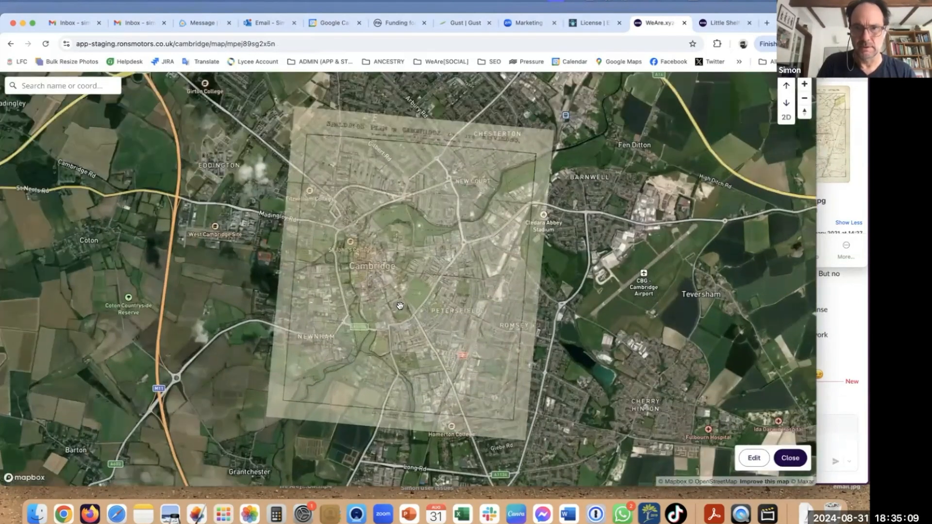
{"action": "scroll", "coordinate": [399, 305], "scroll_direction": "up", "scroll_amount": 10}
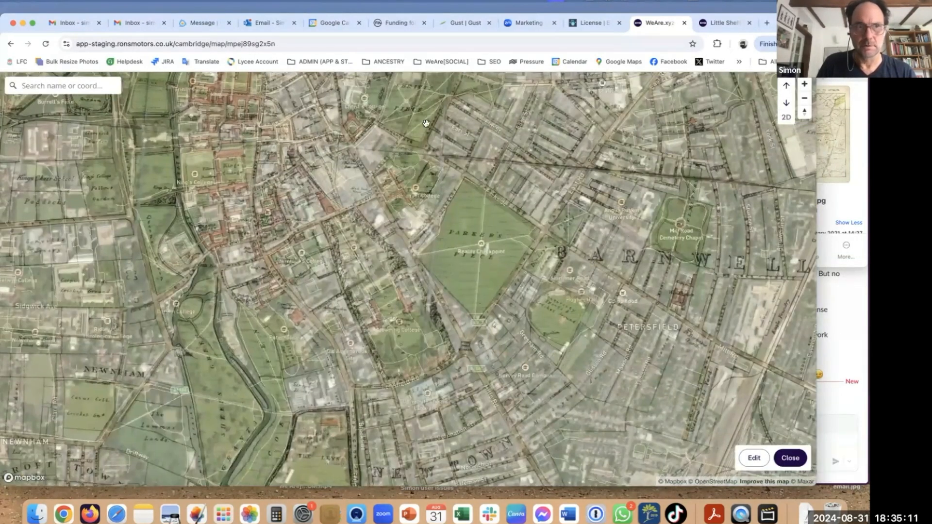
{"action": "scroll", "coordinate": [600, 265], "scroll_direction": "down", "scroll_amount": 5}
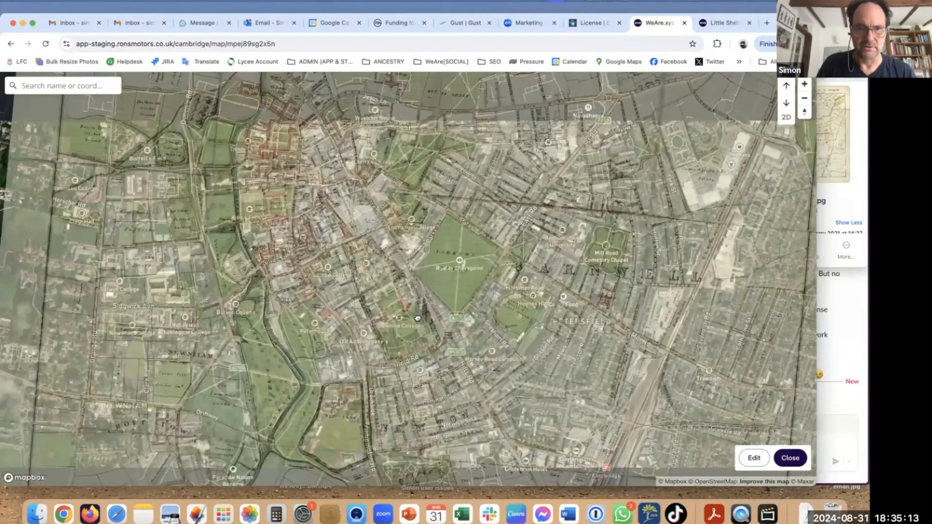
{"action": "scroll", "coordinate": [700, 353], "scroll_direction": "up", "scroll_amount": 3}
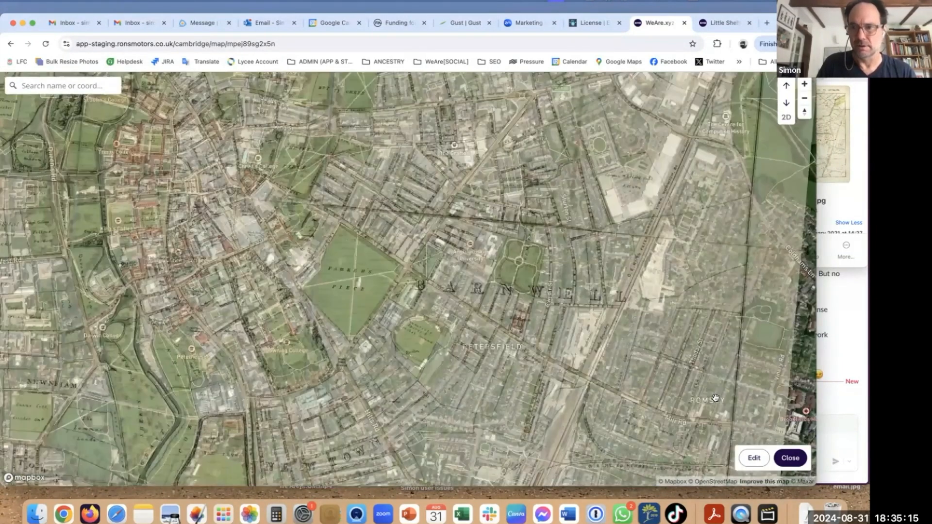
{"action": "left_click", "coordinate": [759, 462]}
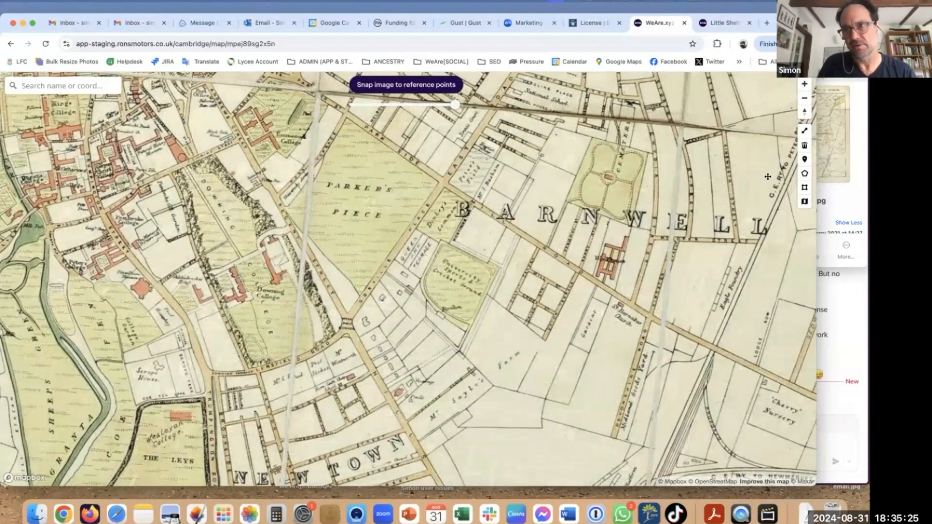
- Draw a polygon around the University cricket ground south-east of Parker's Piece on the historical map overlay
{"action": "left_click", "coordinate": [804, 175]}
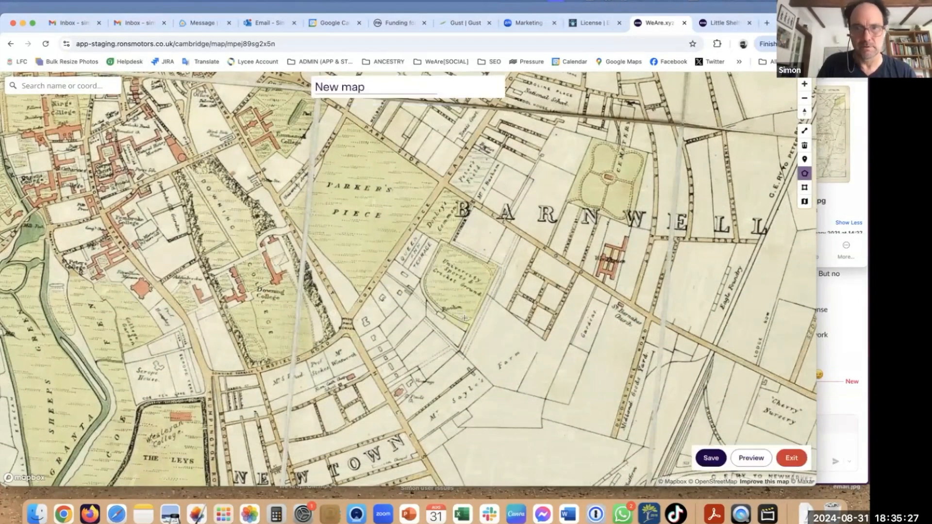
{"action": "mouse_move", "coordinate": [423, 275]}
{"action": "left_mouse_down"}
{"action": "mouse_move", "coordinate": [458, 315]}
{"action": "mouse_move", "coordinate": [441, 244]}
{"action": "mouse_move", "coordinate": [493, 268]}
{"action": "left_mouse_up"}
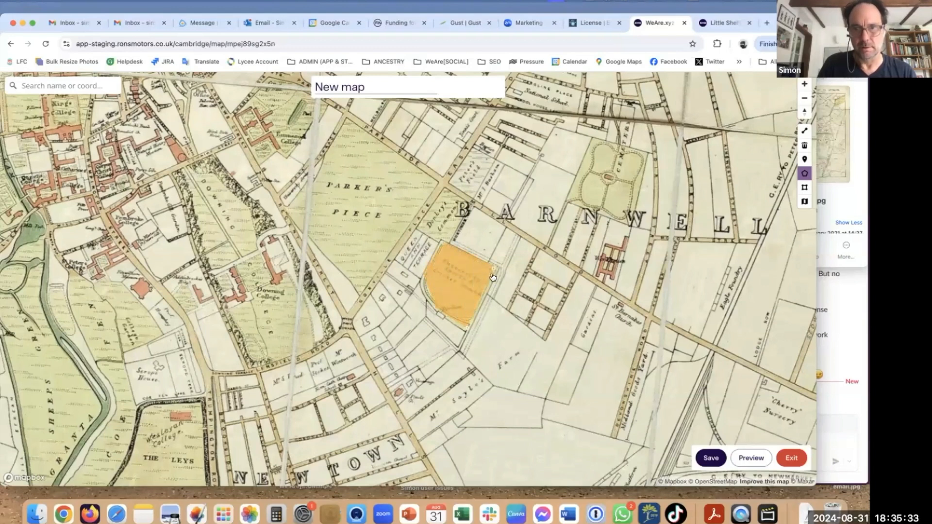
{"action": "left_click", "coordinate": [468, 327]}
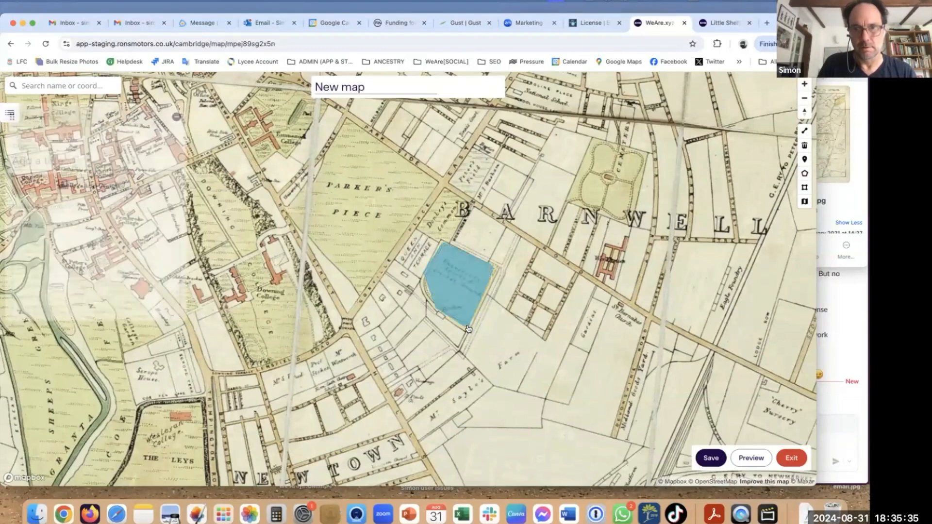
- Title the new shape "University Sports Field" and save the map
{"action": "left_click", "coordinate": [39, 167]}
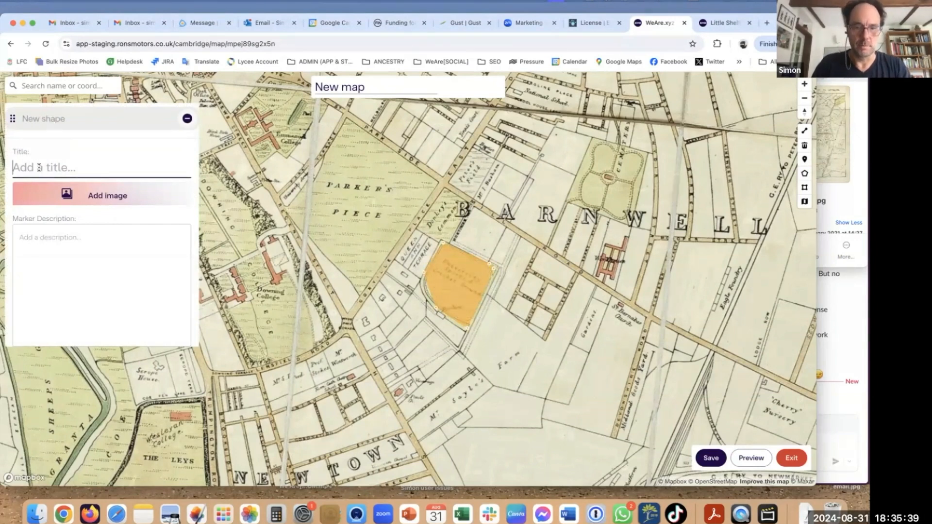
{"action": "type", "text": "University Sports Field"}
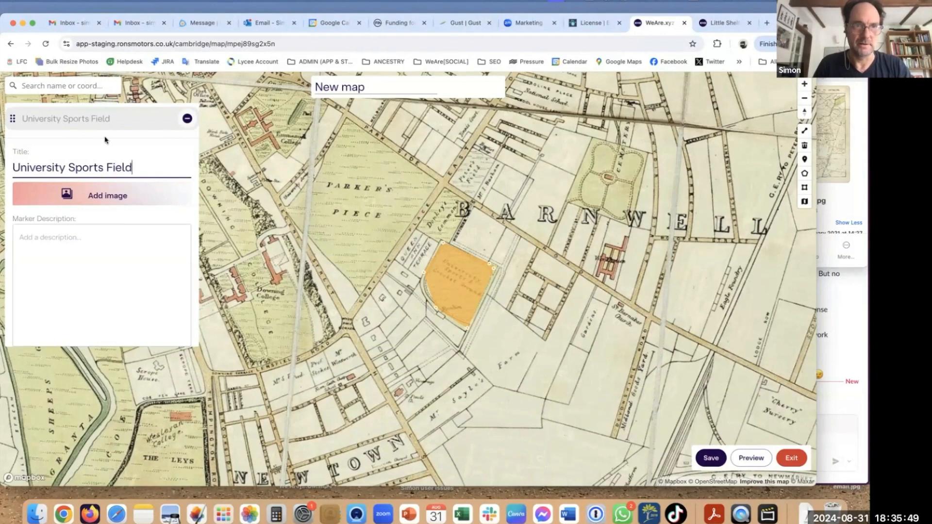
{"action": "left_click", "coordinate": [124, 133]}
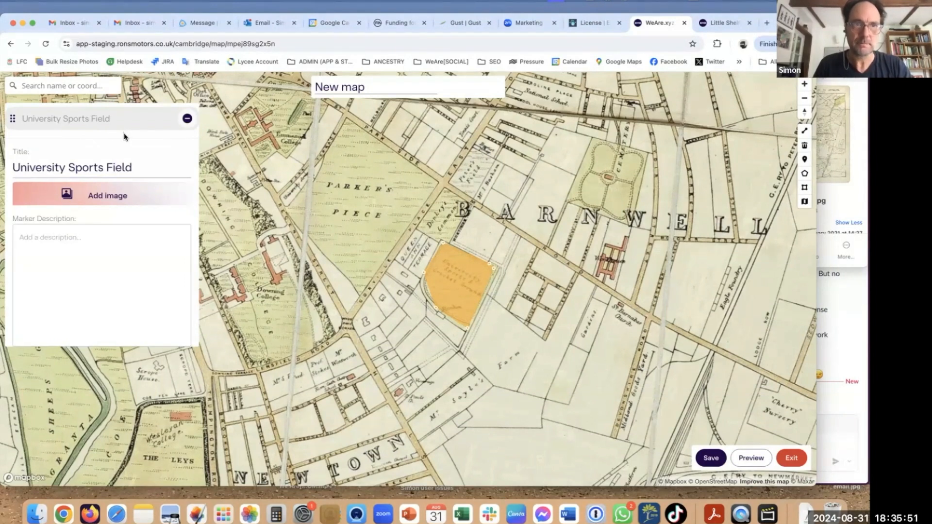
{"action": "left_click", "coordinate": [707, 460]}
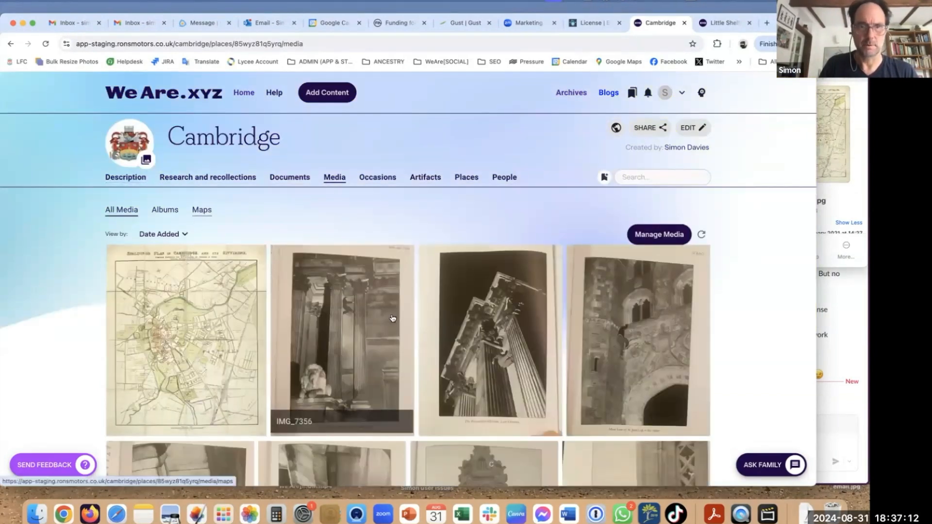
- View the Cambridge media photos one by one from IMG_7356 to IMG_7366, and return to the gallery
{"action": "left_click", "coordinate": [356, 322]}
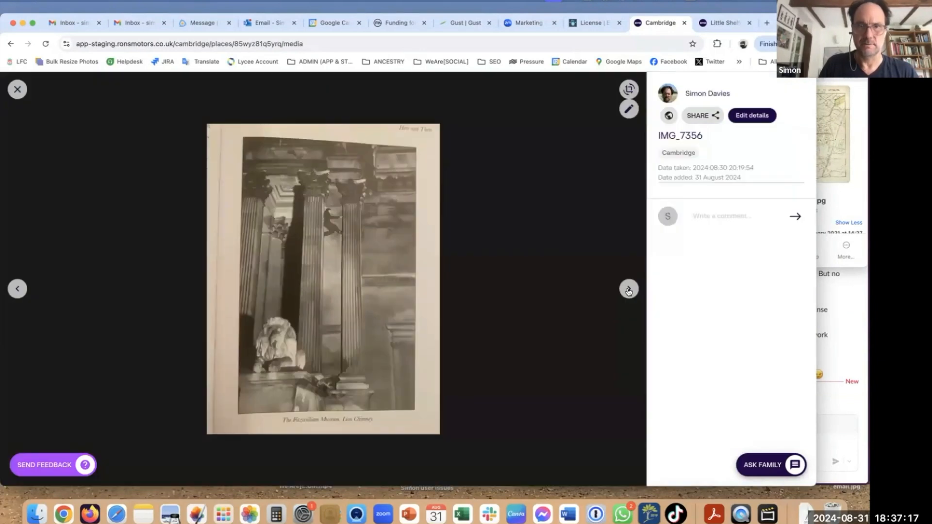
{"action": "left_click", "coordinate": [628, 289]}
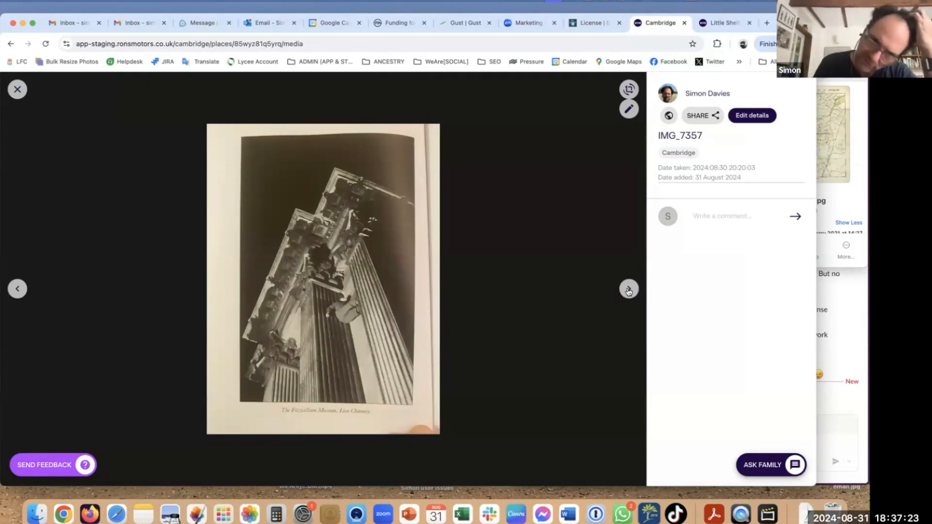
{"action": "left_click", "coordinate": [628, 290]}
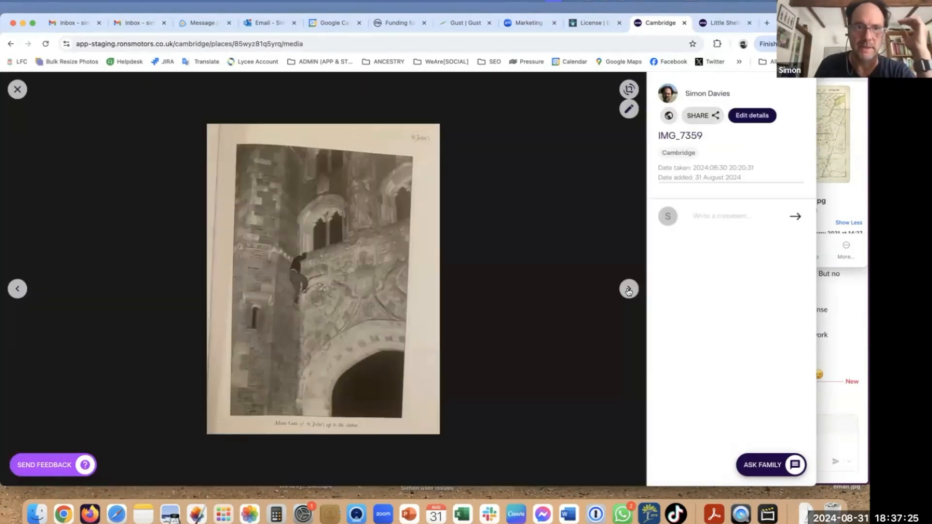
{"action": "left_click", "coordinate": [628, 290]}
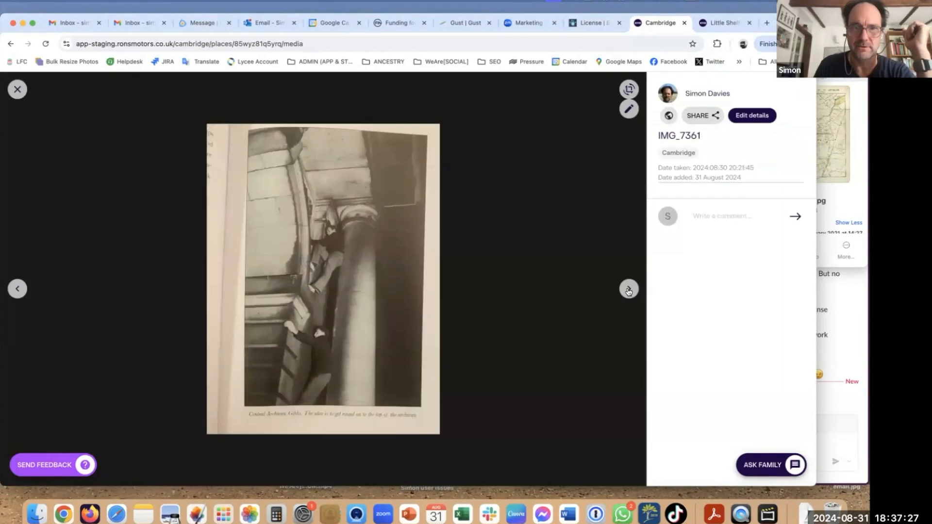
{"action": "left_click", "coordinate": [628, 290]}
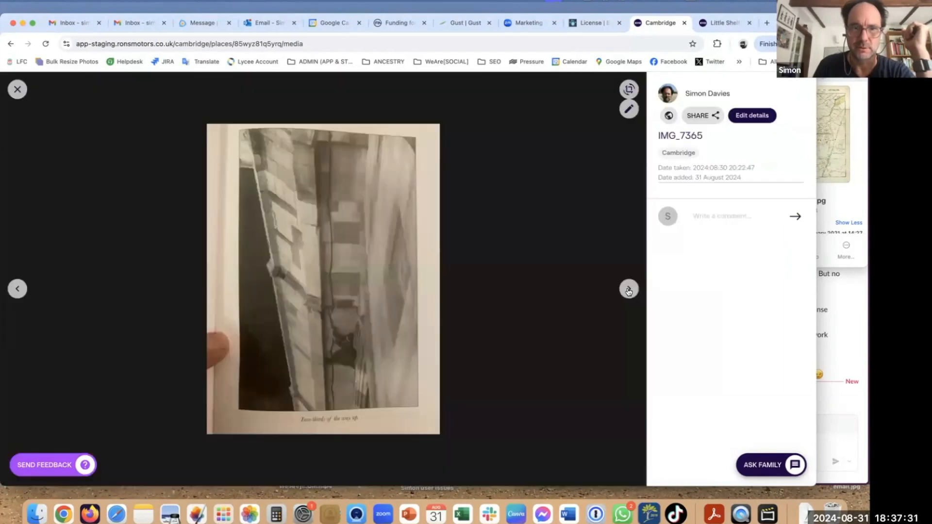
{"action": "left_click", "coordinate": [628, 290]}
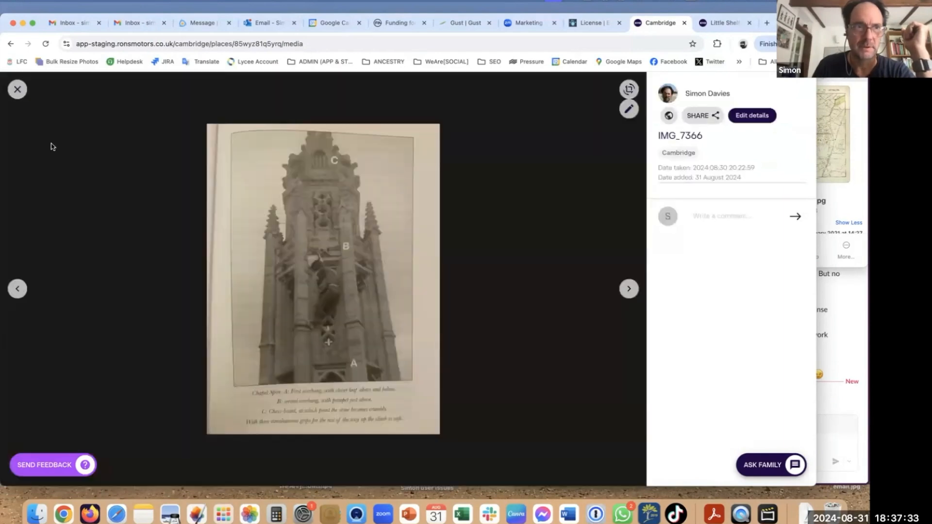
{"action": "left_click", "coordinate": [17, 89]}
- Open the New Gaol (1827-1878) place from Cambridge's places, inspect its location map full size and read its description
{"action": "scroll", "coordinate": [305, 189], "scroll_direction": "up", "scroll_amount": 5}
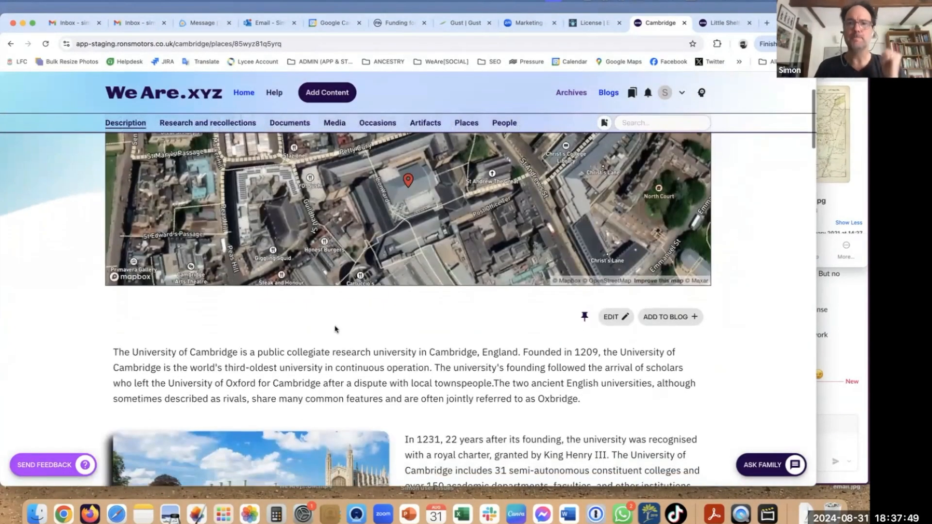
{"action": "scroll", "coordinate": [335, 329], "scroll_direction": "down", "scroll_amount": 1}
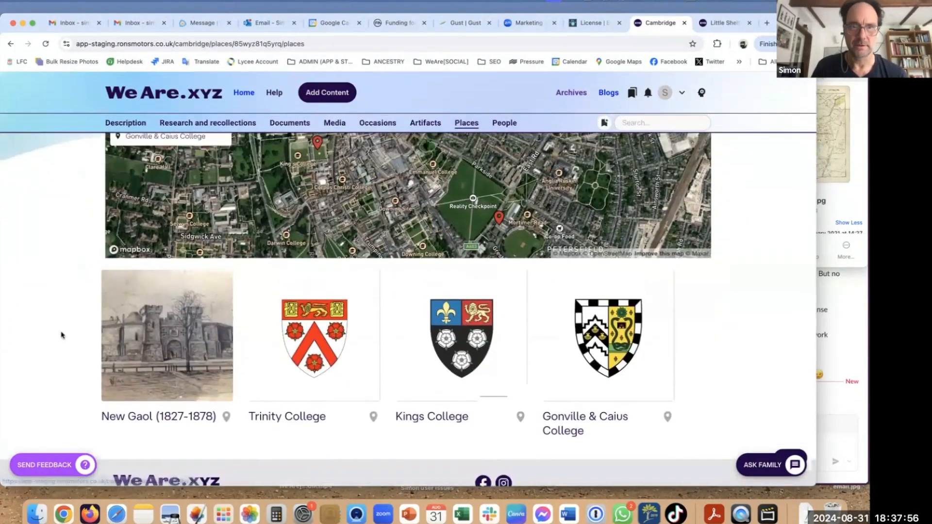
{"action": "scroll", "coordinate": [452, 273], "scroll_direction": "down", "scroll_amount": 5}
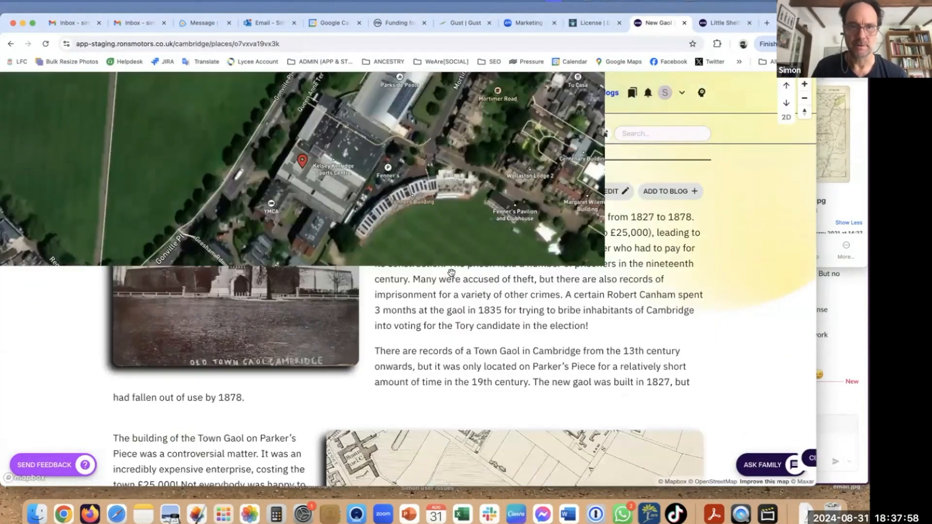
{"action": "left_click", "coordinate": [451, 273]}
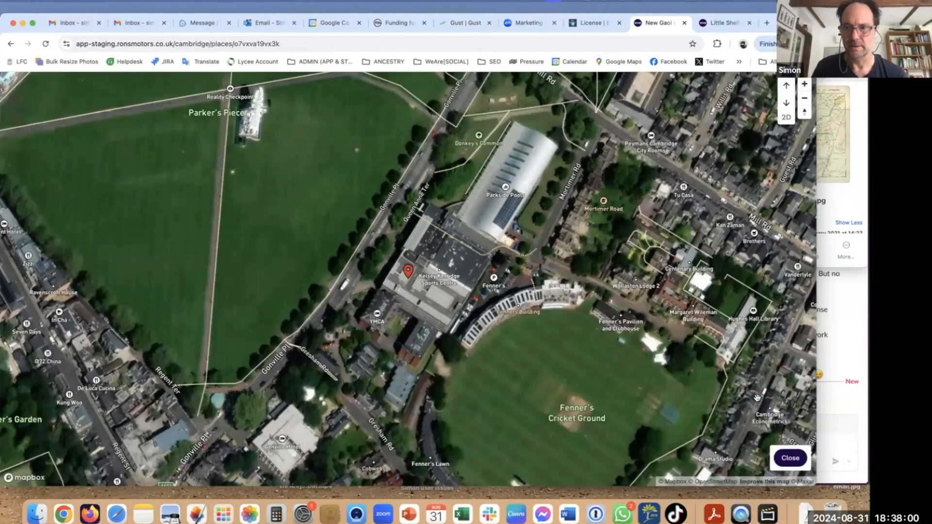
{"action": "left_click", "coordinate": [790, 458]}
{"action": "scroll", "coordinate": [436, 350], "scroll_direction": "down", "scroll_amount": 10}
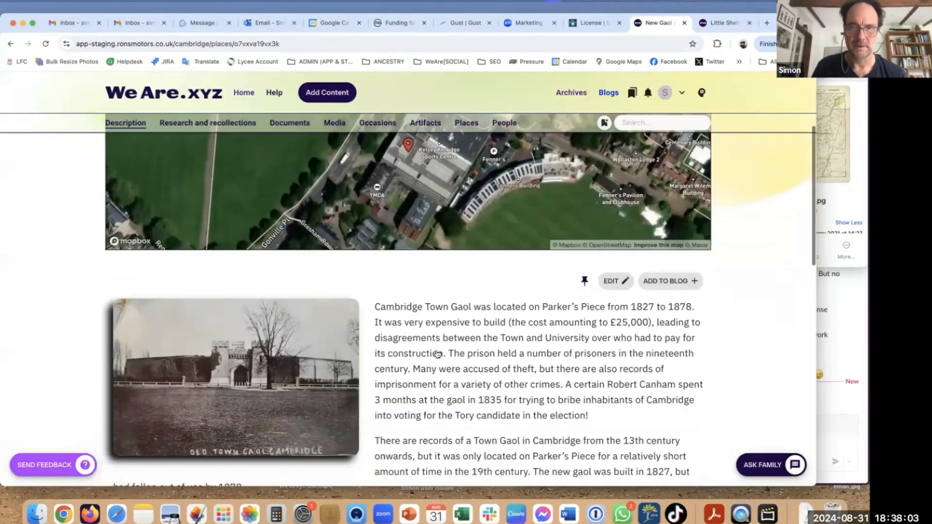
{"action": "scroll", "coordinate": [529, 305], "scroll_direction": "down", "scroll_amount": 1}
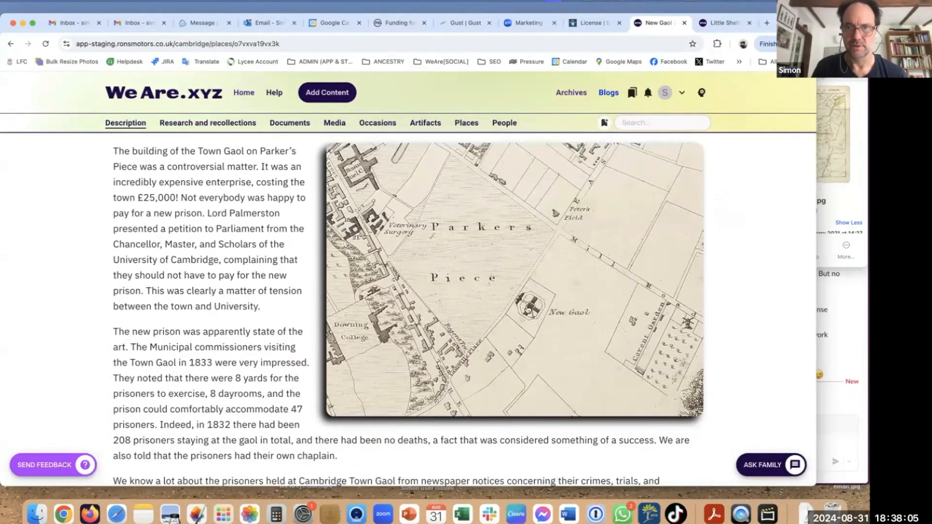
{"action": "scroll", "coordinate": [519, 321], "scroll_direction": "down", "scroll_amount": 3}
{"action": "scroll", "coordinate": [519, 322], "scroll_direction": "up", "scroll_amount": 15}
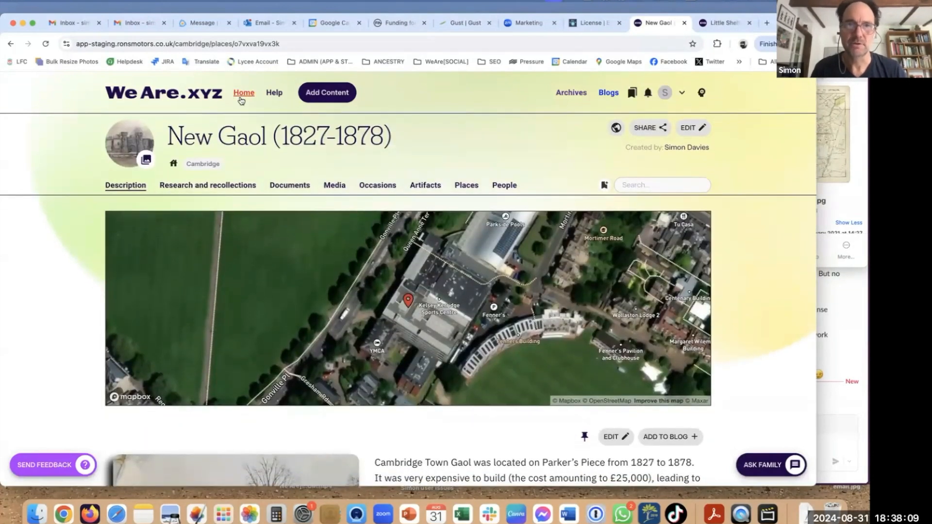
- Return to the Cambridge archive, open Kings College from its places and view the profile of its linked person, Alan Turing
{"action": "left_click", "coordinate": [241, 94]}
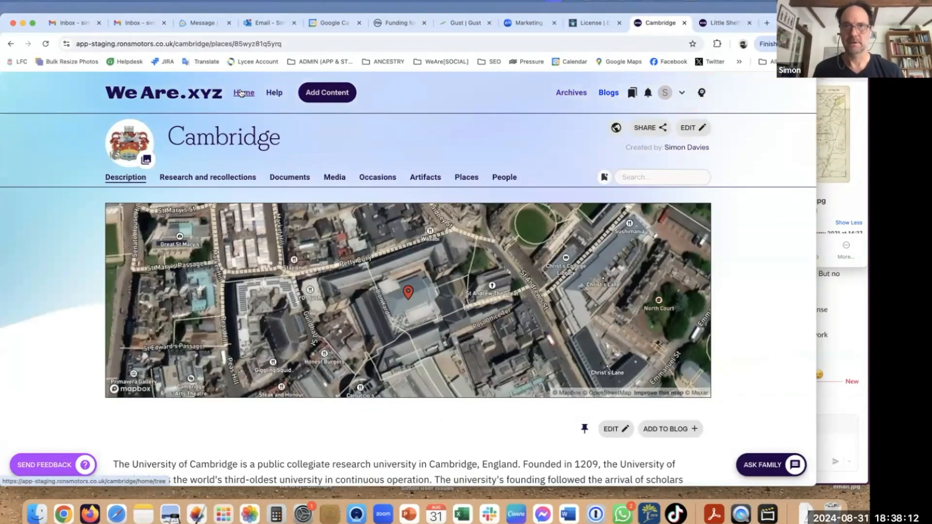
{"action": "left_click", "coordinate": [465, 177]}
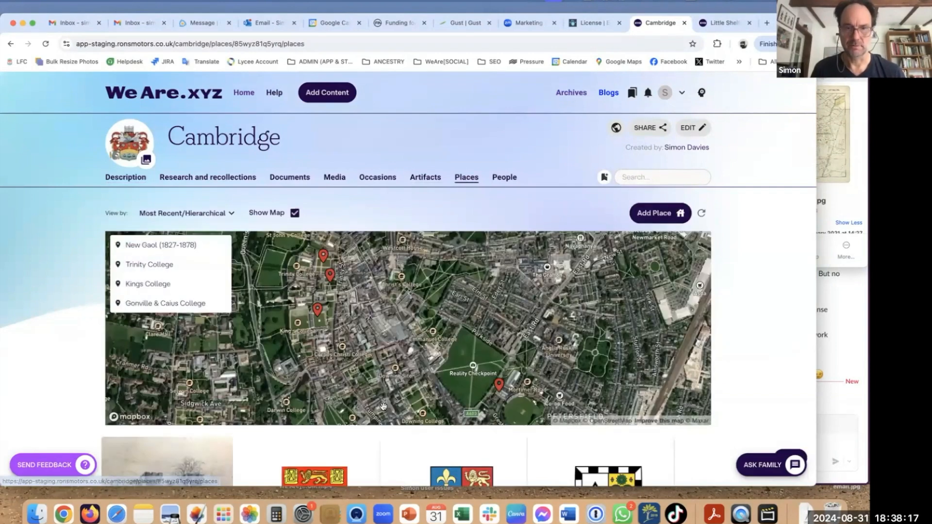
{"action": "scroll", "coordinate": [383, 407], "scroll_direction": "down", "scroll_amount": 4}
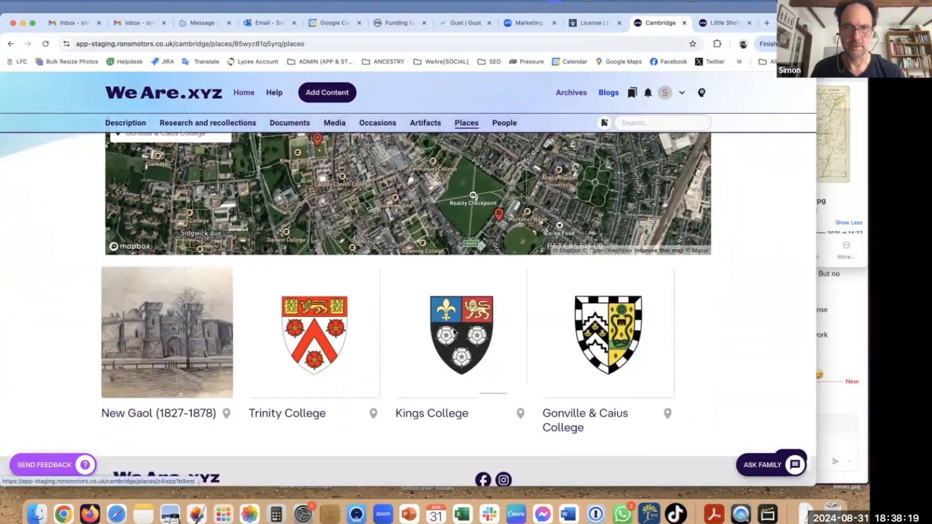
{"action": "left_click", "coordinate": [453, 331]}
{"action": "left_click", "coordinate": [503, 191]}
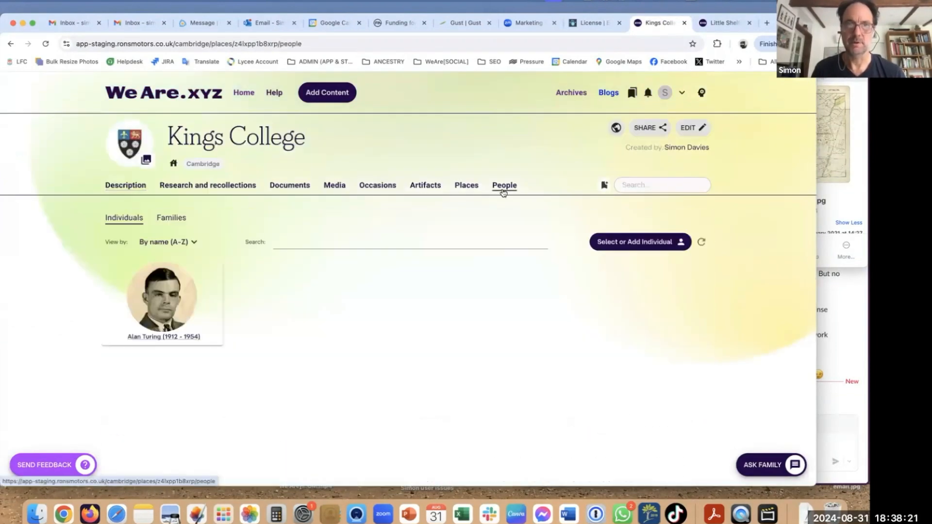
{"action": "left_click", "coordinate": [152, 293]}
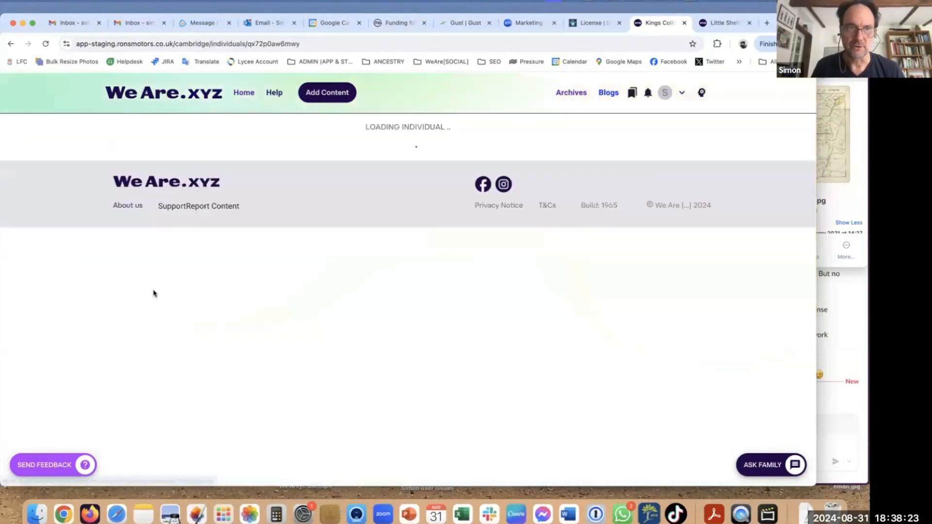
- Go back to Cambridge's places, open Gonville & Caius College and view the individuals linked to it
{"action": "left_click", "coordinate": [466, 177]}
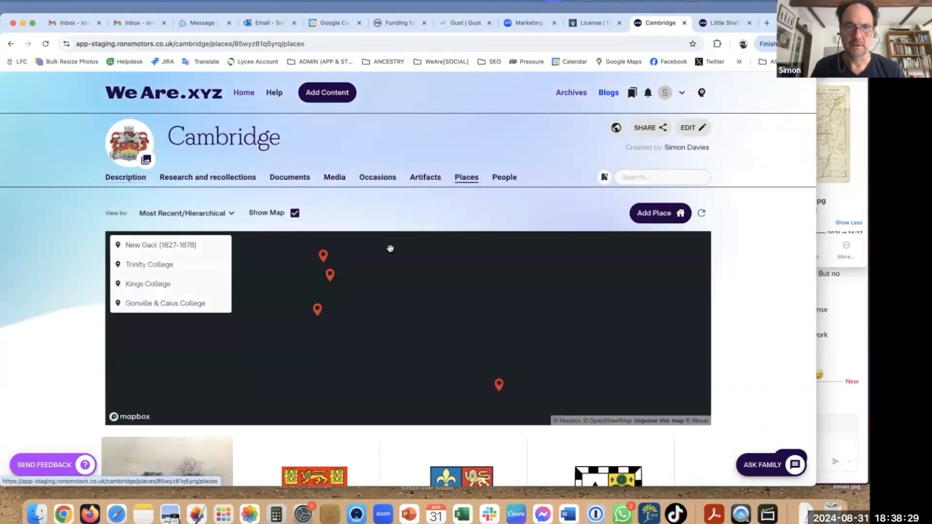
{"action": "scroll", "coordinate": [362, 382], "scroll_direction": "down", "scroll_amount": 3}
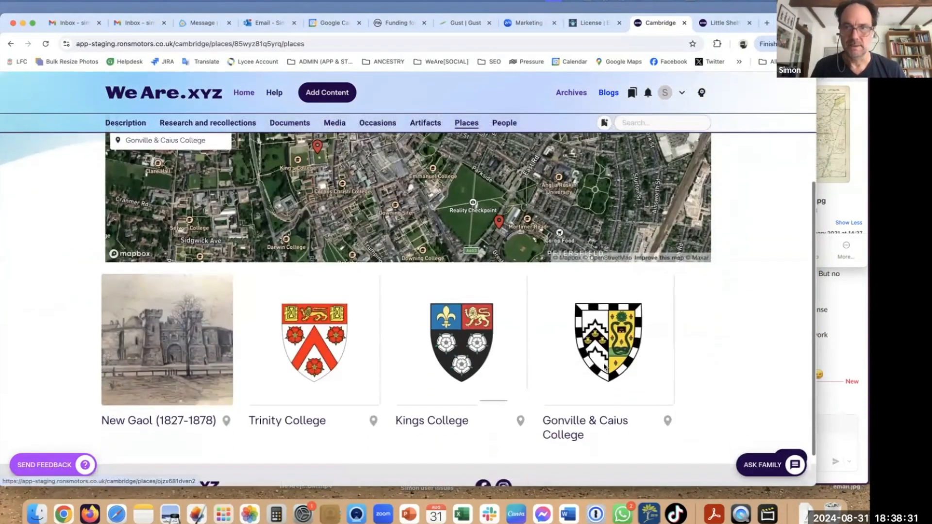
{"action": "left_click", "coordinate": [608, 335]}
{"action": "left_click", "coordinate": [505, 186]}
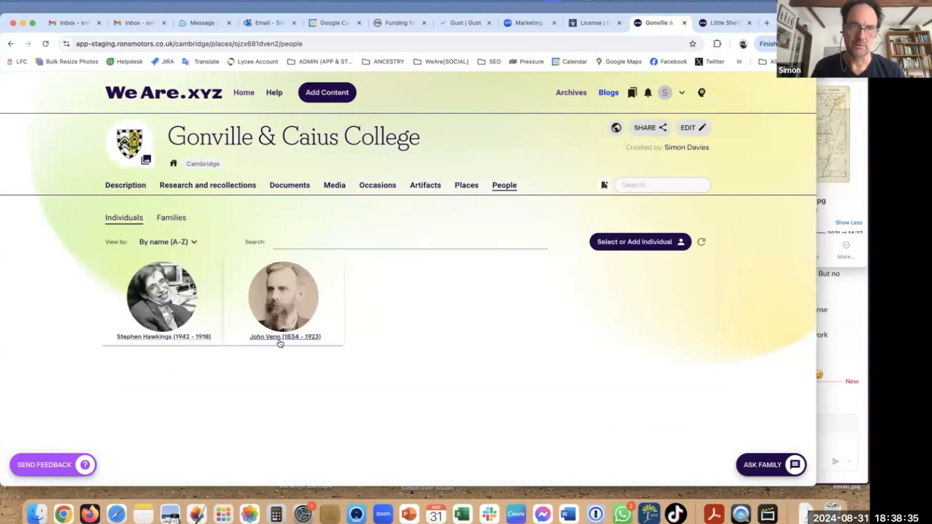
- Open Trinity College from Cambridge's places and read through the profile of its linked individual, Isaac Newton
{"action": "left_click", "coordinate": [204, 164]}
{"action": "left_click", "coordinate": [462, 178]}
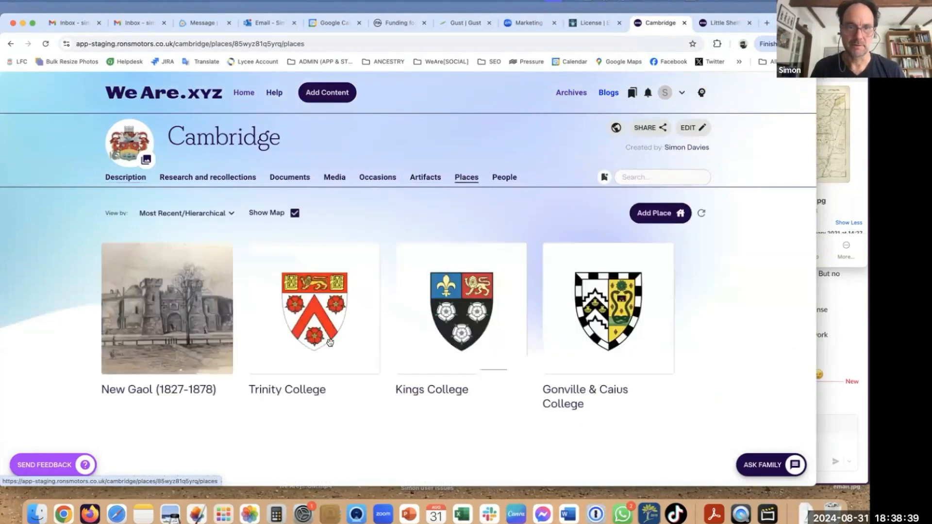
{"action": "scroll", "coordinate": [325, 294], "scroll_direction": "down", "scroll_amount": 5}
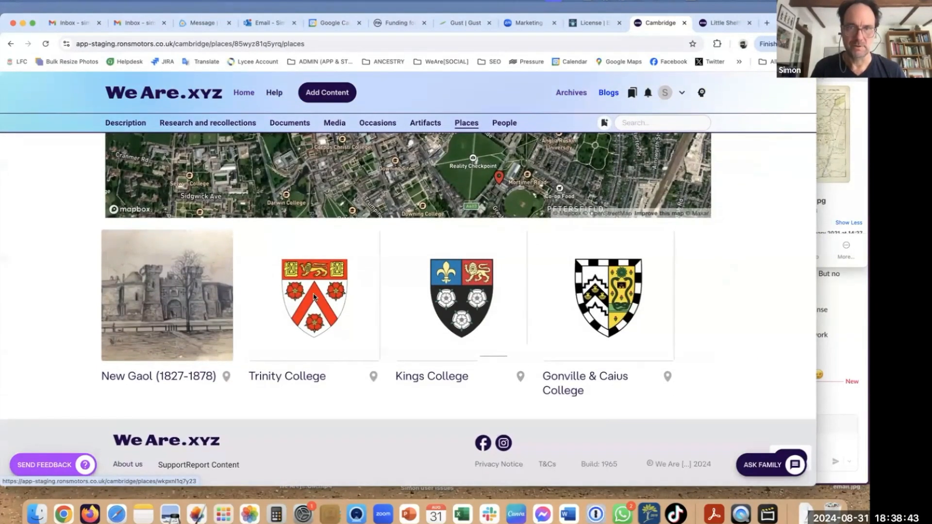
{"action": "left_click", "coordinate": [313, 297]}
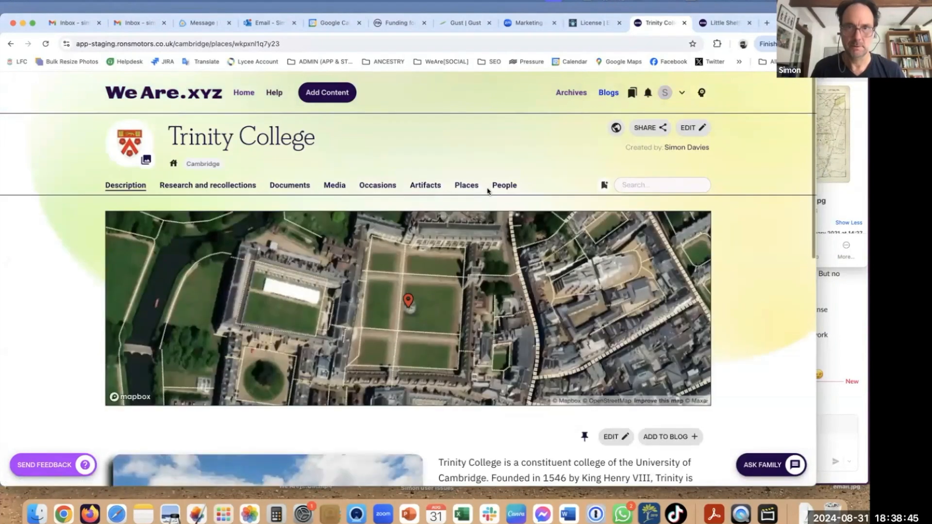
{"action": "left_click", "coordinate": [500, 183]}
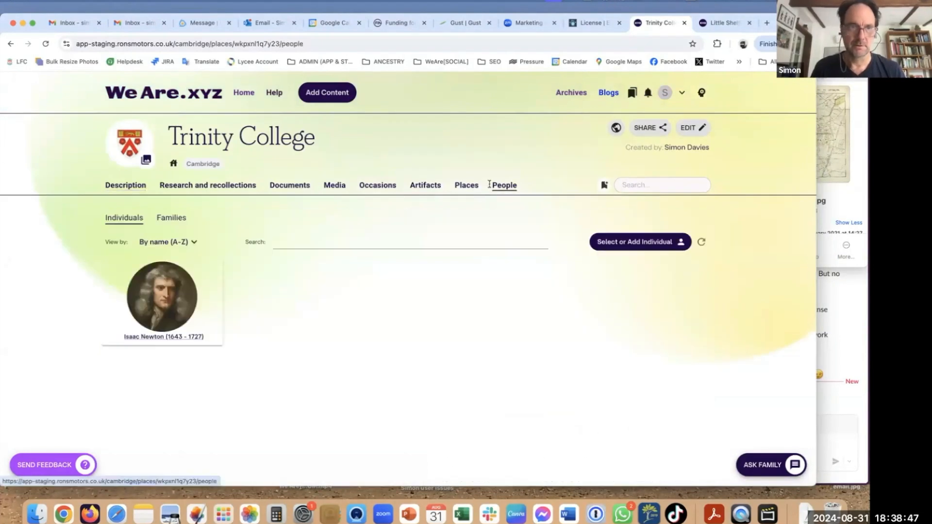
{"action": "left_click", "coordinate": [146, 297]}
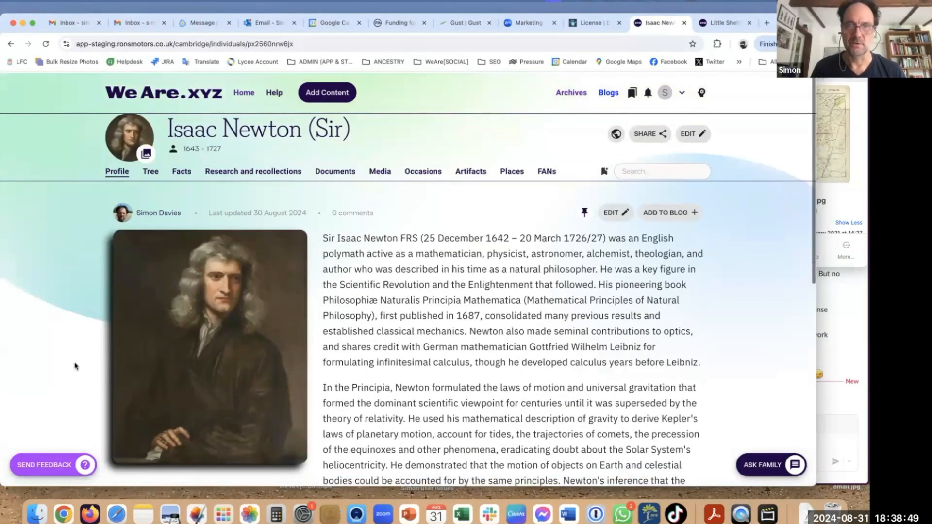
{"action": "scroll", "coordinate": [73, 364], "scroll_direction": "down", "scroll_amount": 5}
{"action": "scroll", "coordinate": [75, 366], "scroll_direction": "up", "scroll_amount": 5}
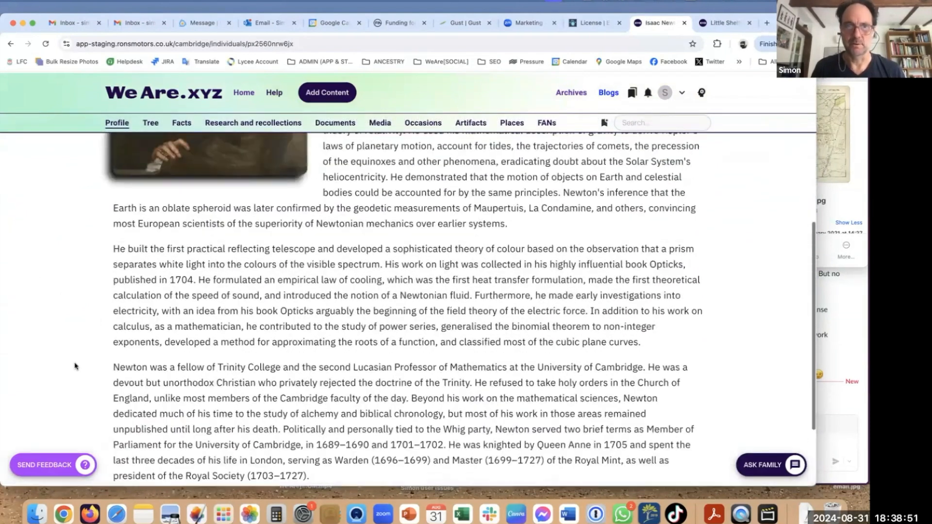
{"action": "scroll", "coordinate": [75, 366], "scroll_direction": "up", "scroll_amount": 3}
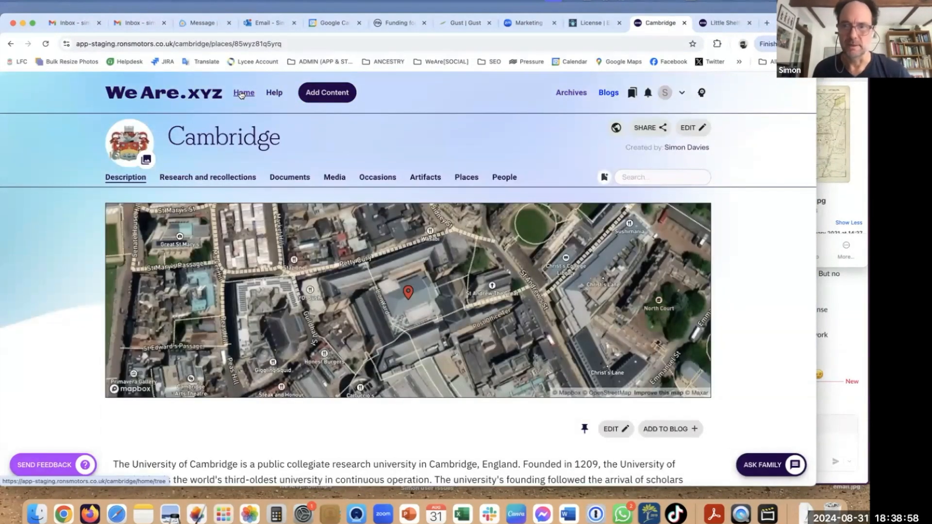
- Look over the Cambridge home page and open the archive's member invitation page
{"action": "scroll", "coordinate": [46, 270], "scroll_direction": "down", "scroll_amount": 8}
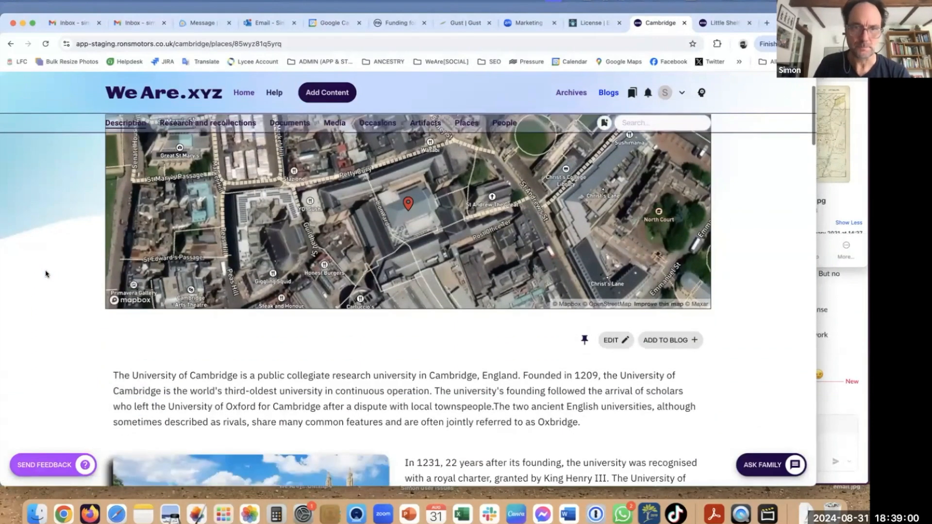
{"action": "scroll", "coordinate": [571, 133], "scroll_direction": "up", "scroll_amount": 8}
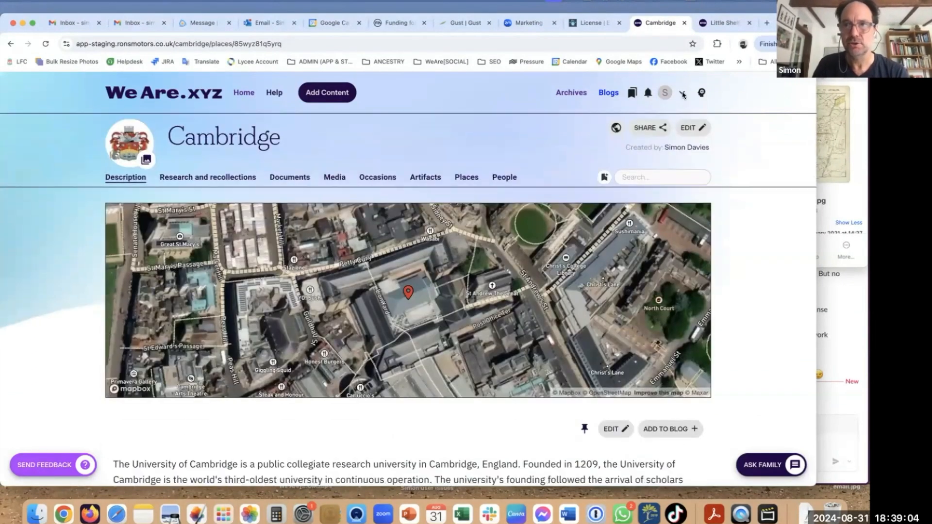
{"action": "left_click", "coordinate": [683, 95]}
{"action": "left_click", "coordinate": [675, 115]}
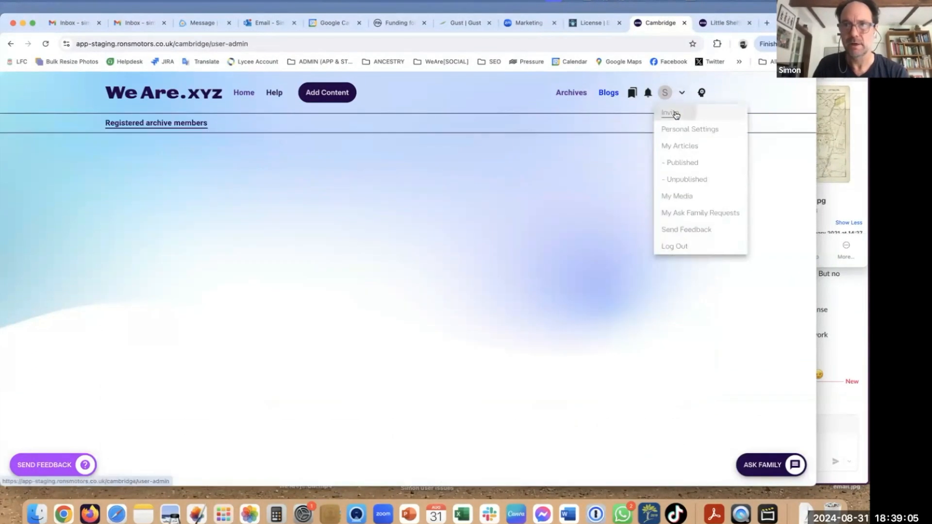